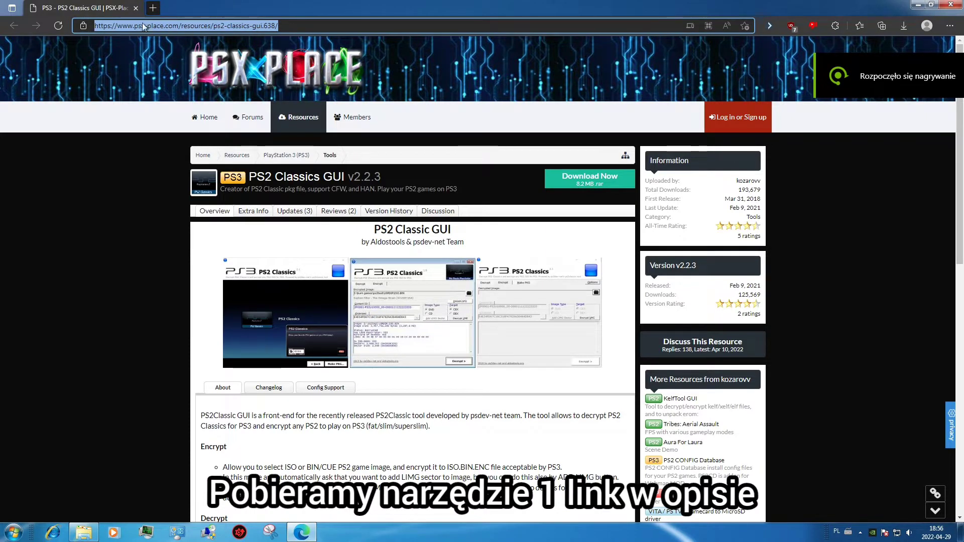
Step: Download the PS2 Classics GUI v2.2.3 archive from its resource page and open the folder containing the download
left_click(344, 28)
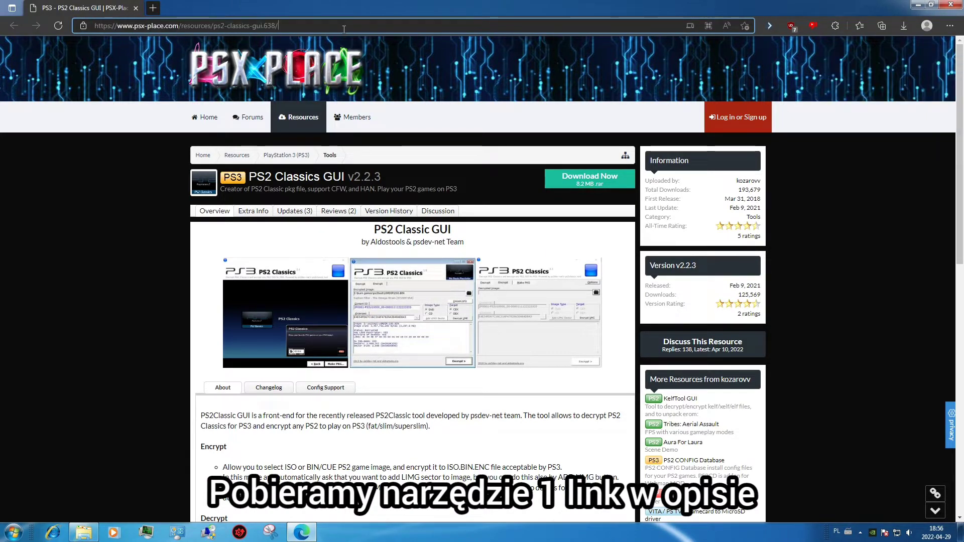
left_click(586, 183)
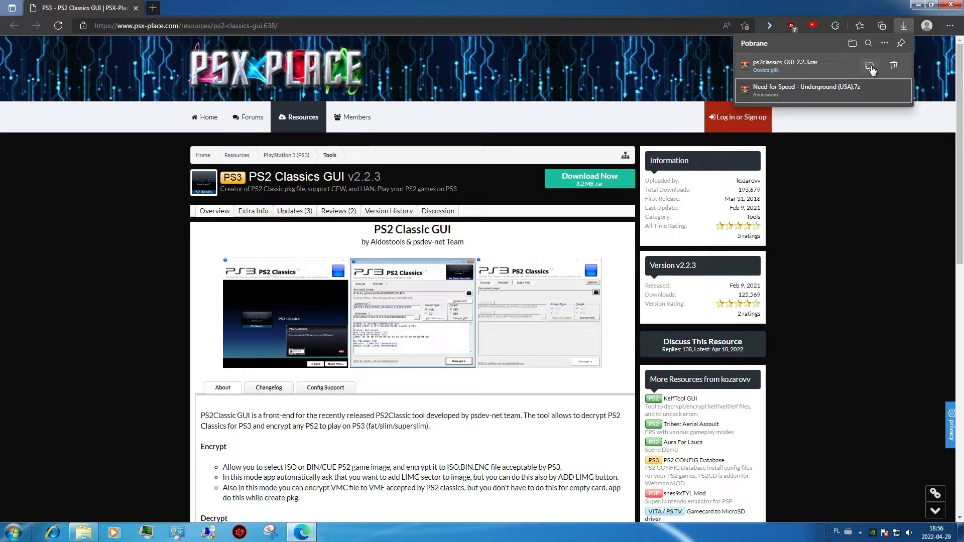
left_click(873, 65)
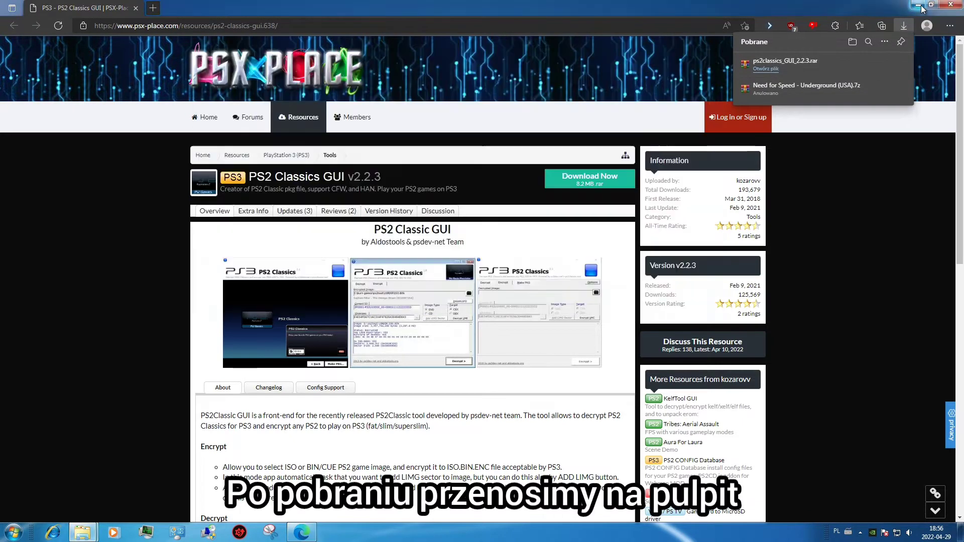
Step: Move ps2classics_GUI_2.2.3.rar from the downloads folder to the desktop and close the open folder windows
left_click(918, 4)
left_click_drag(350, 140, 897, 130)
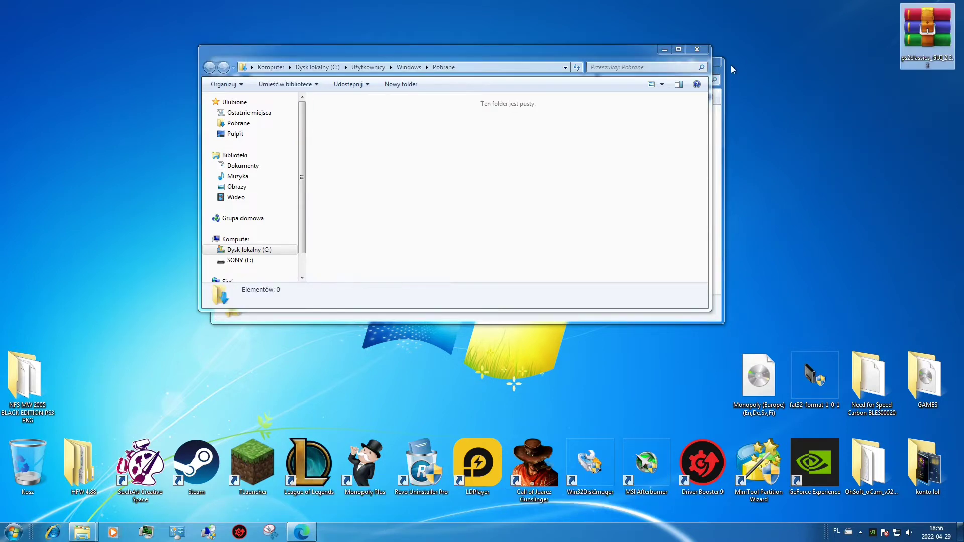
left_click(718, 64)
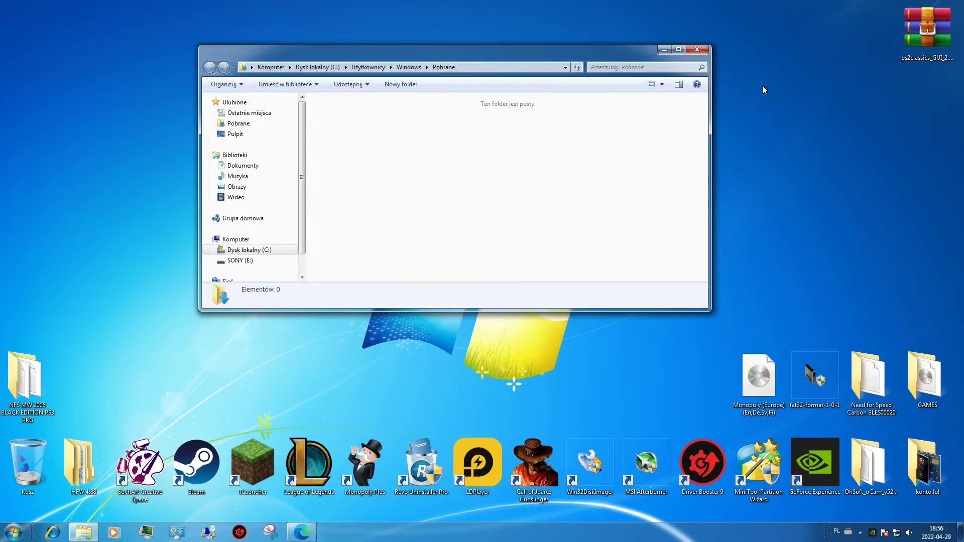
left_click(696, 50)
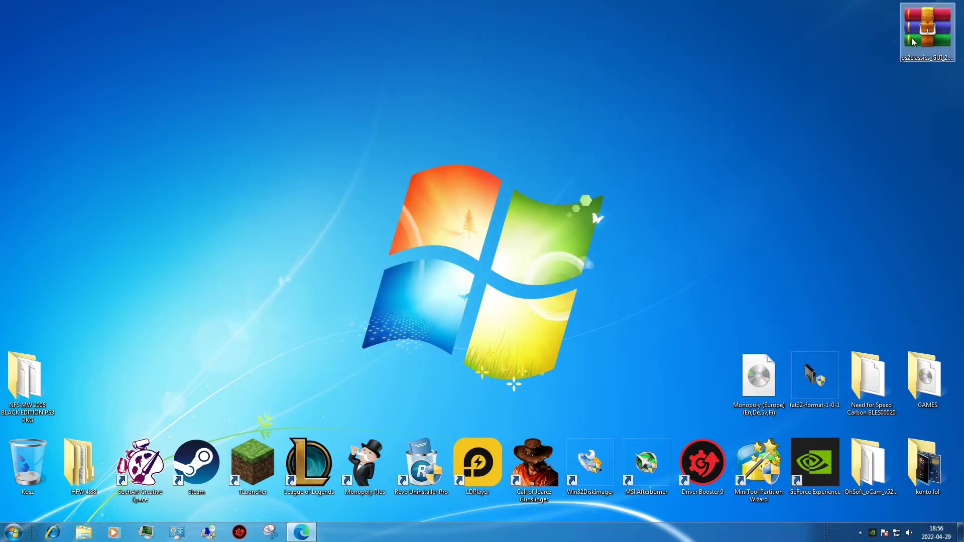
Step: Extract the archive into its own ps2classics_GUI_2.2.3 folder on the desktop, and reposition that folder and the Monopoly disc image there
right_click(915, 42)
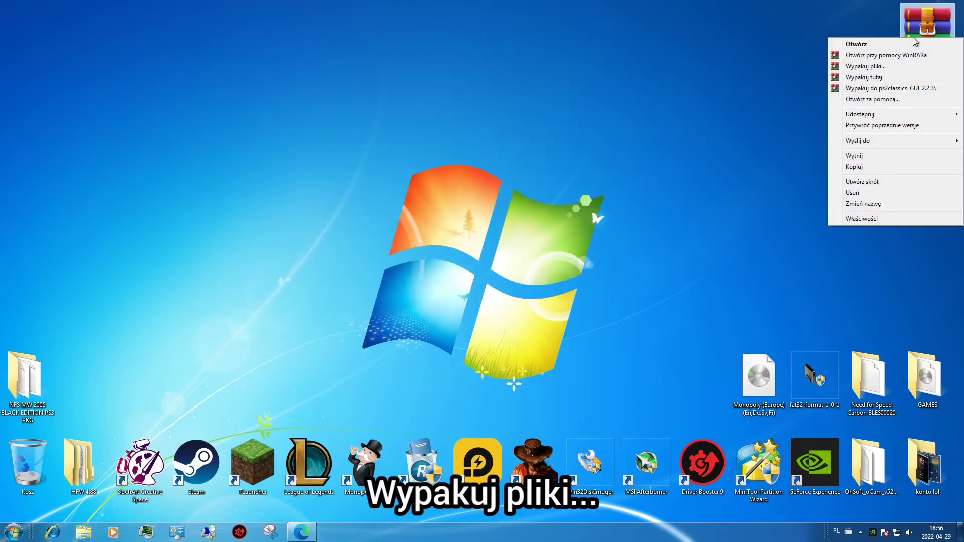
left_click(854, 67)
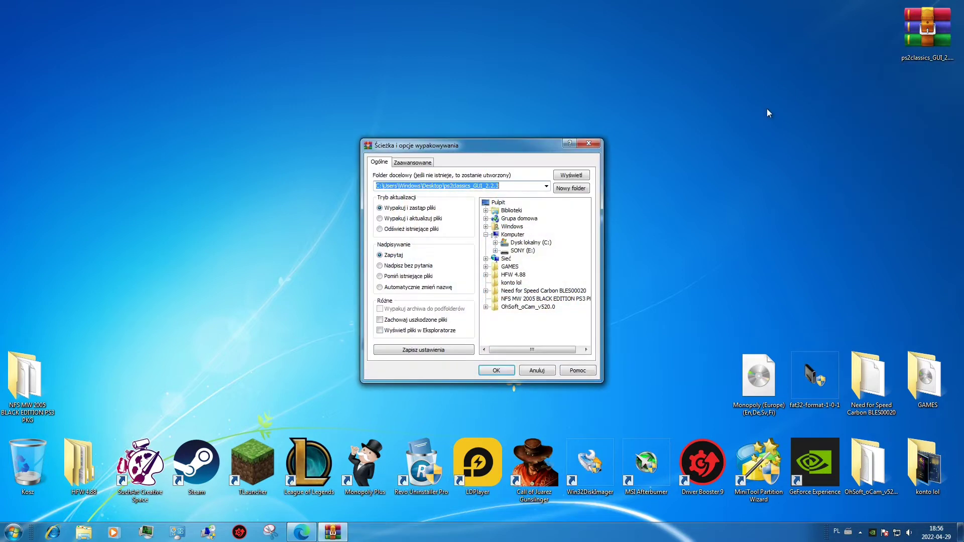
left_click(496, 372)
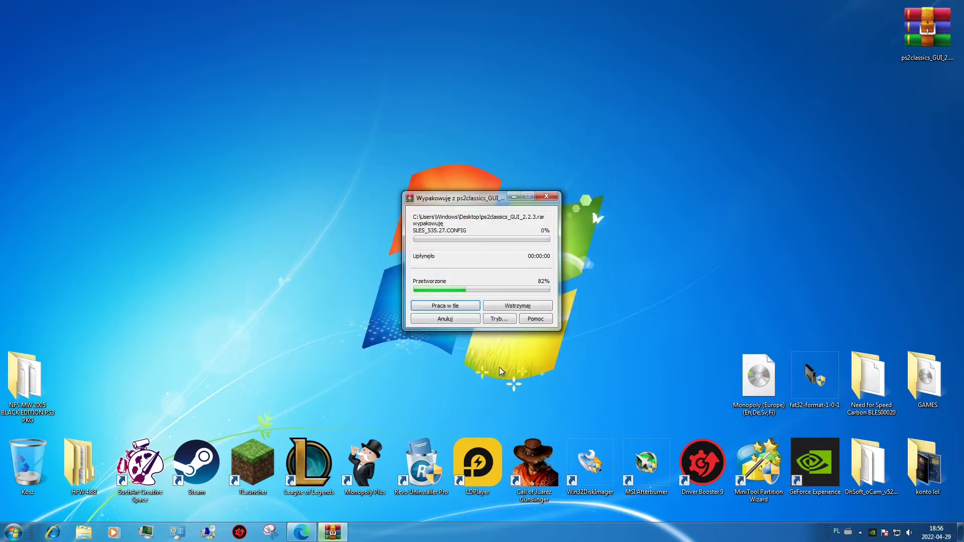
left_click_drag(24, 31, 360, 206)
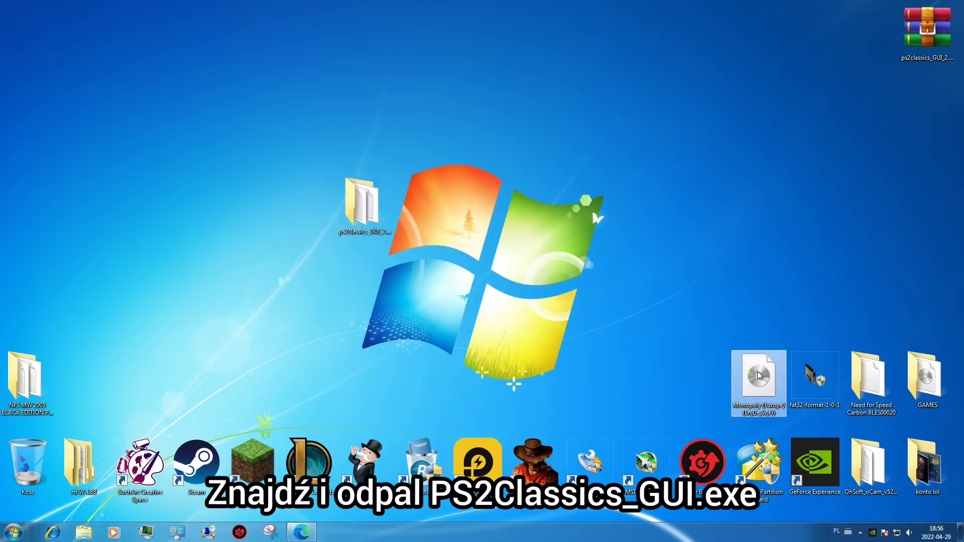
left_click_drag(758, 379, 646, 206)
Step: Launch PS2Classics_GUI from the extracted ps2classics_GUI_2.2.3 folder
double_click(355, 209)
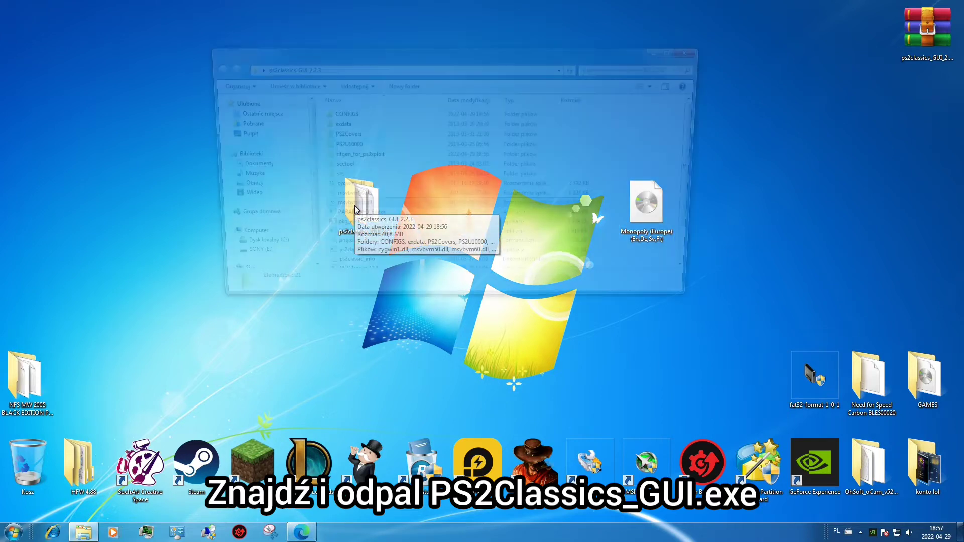
left_click(366, 215)
scroll(377, 235, "down", 1)
scroll(377, 235, "down", 1)
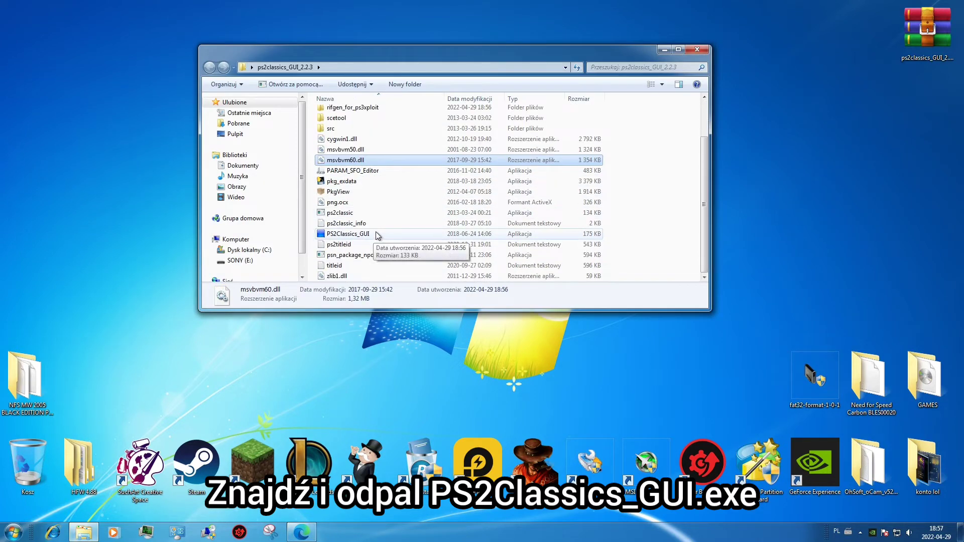
left_click(380, 237)
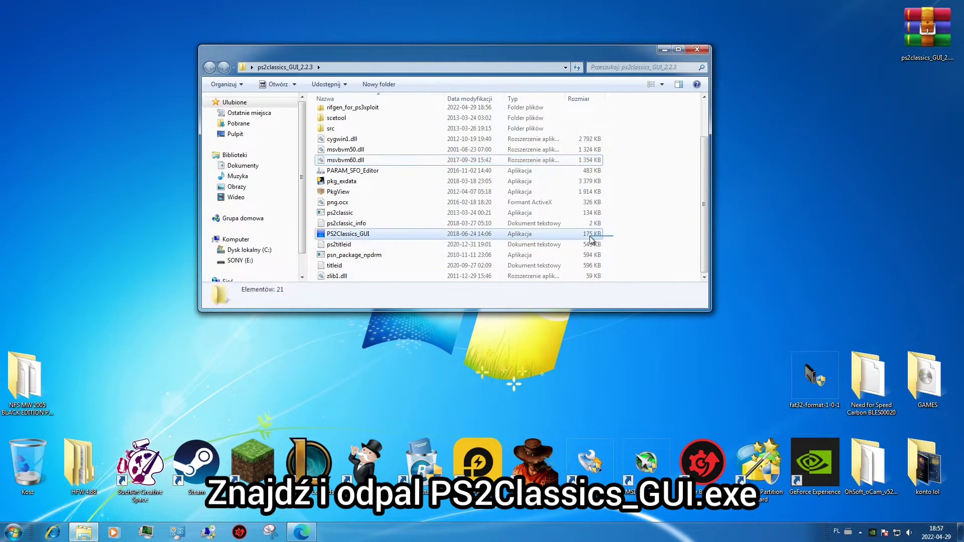
double_click(392, 237)
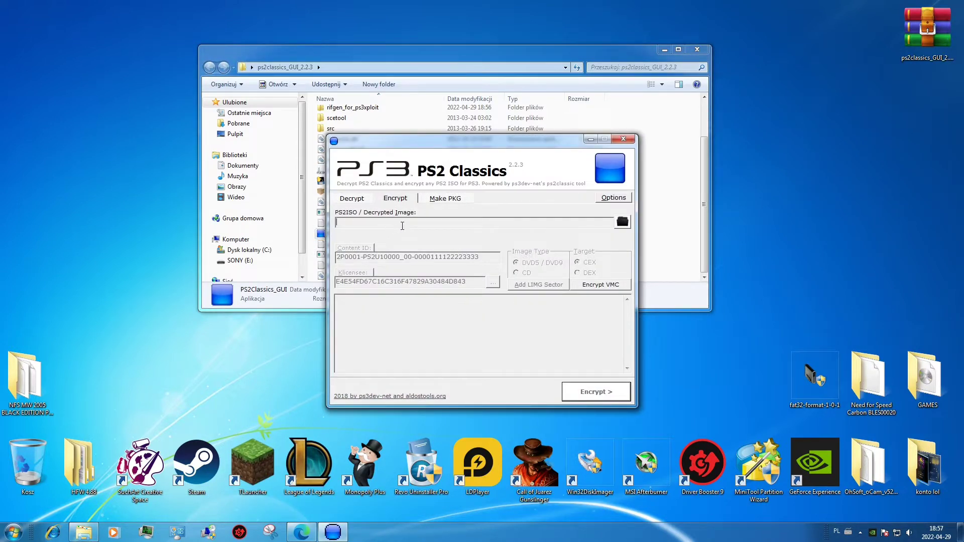
Step: Load the Monopoly (Europe) (En,De,Sv,Fi) ISO from the desktop and start encrypting it, appending the LIMG segment to the image
left_click(622, 223)
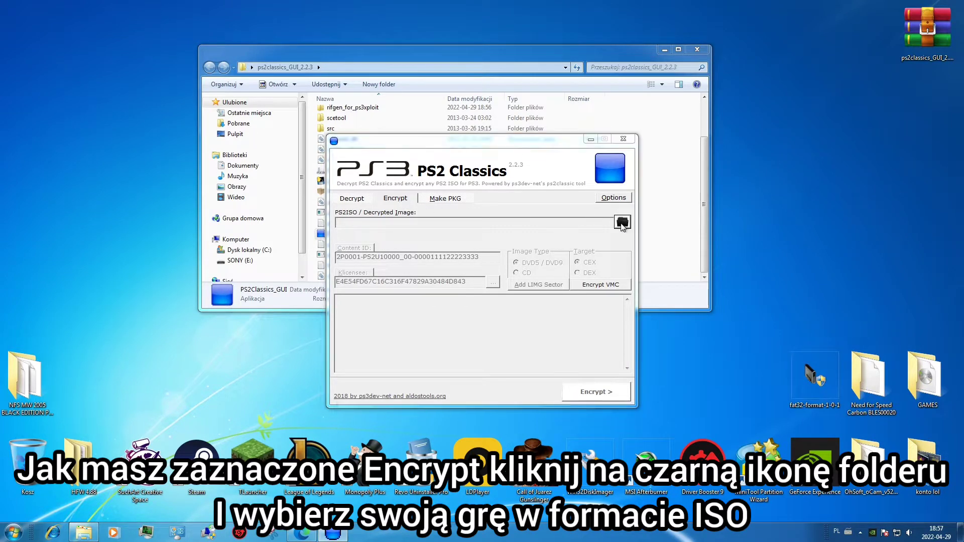
left_click_drag(489, 156, 409, 148)
left_click(467, 228)
left_click(514, 315)
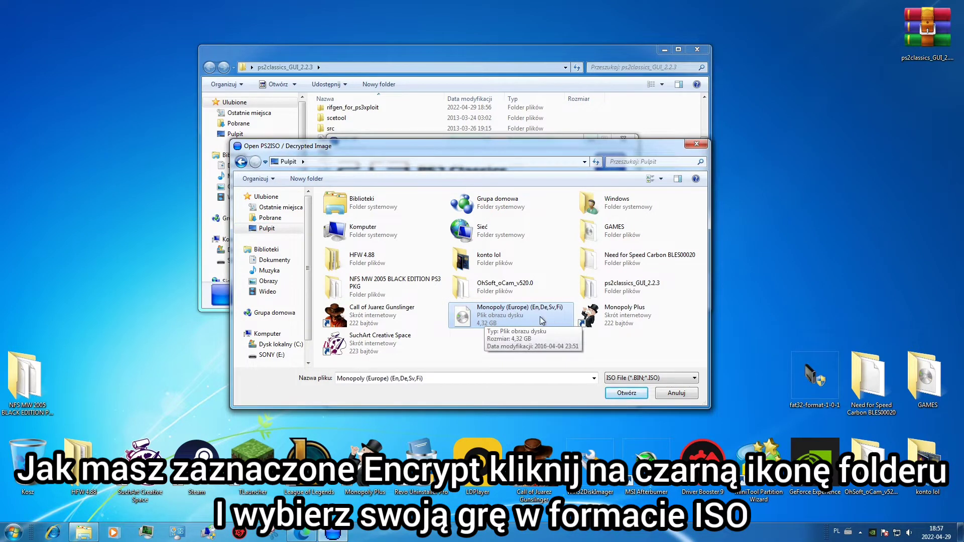
left_click(625, 393)
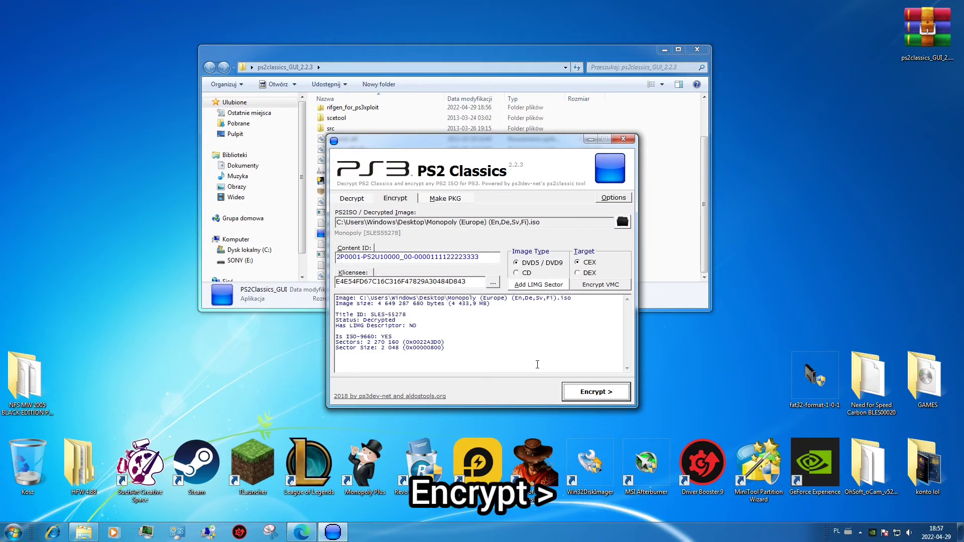
left_click(611, 394)
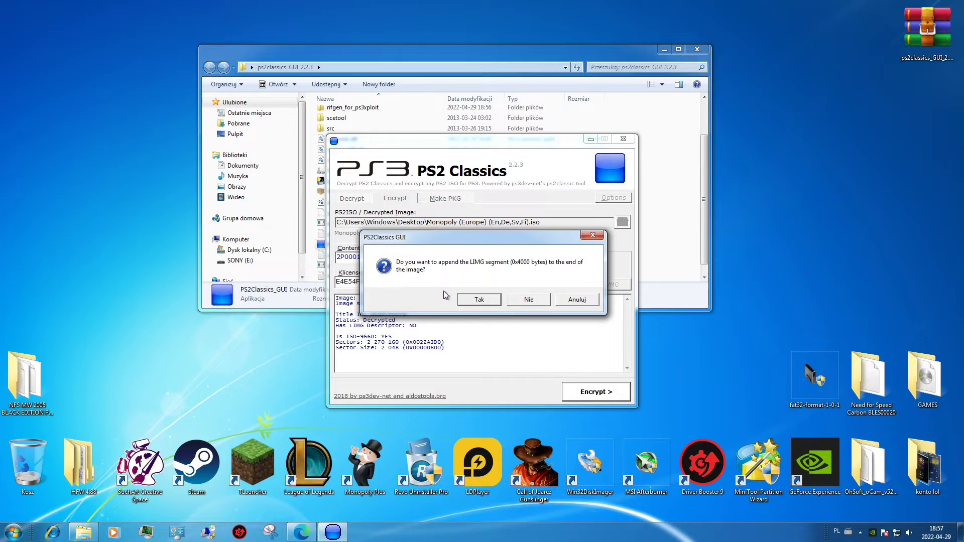
left_click(479, 300)
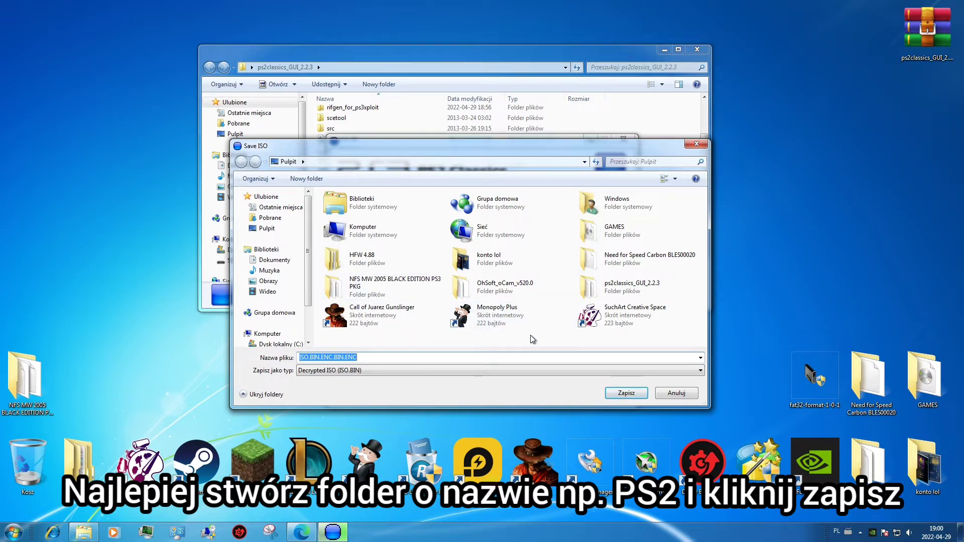
Step: Create a new folder named PS2 on the desktop from within the save dialog
left_click(267, 229)
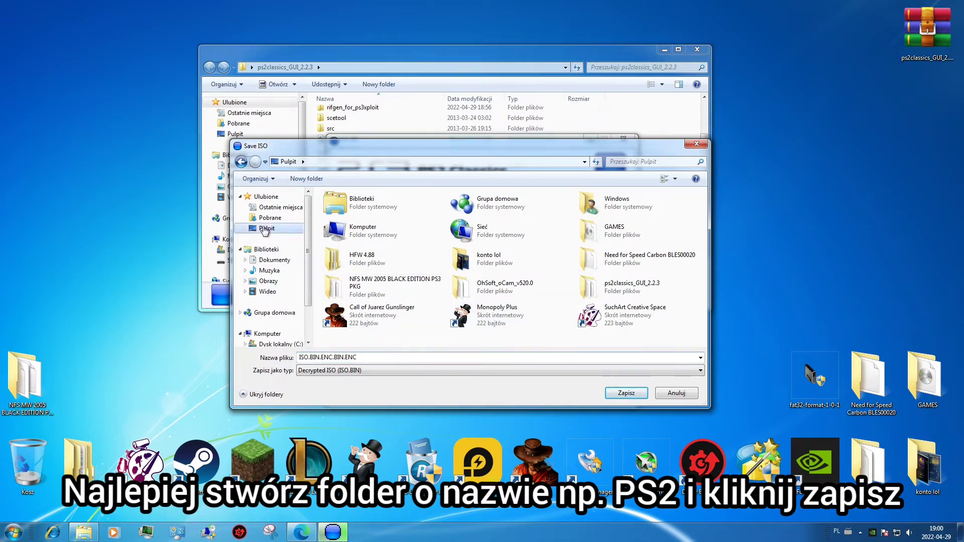
right_click(473, 337)
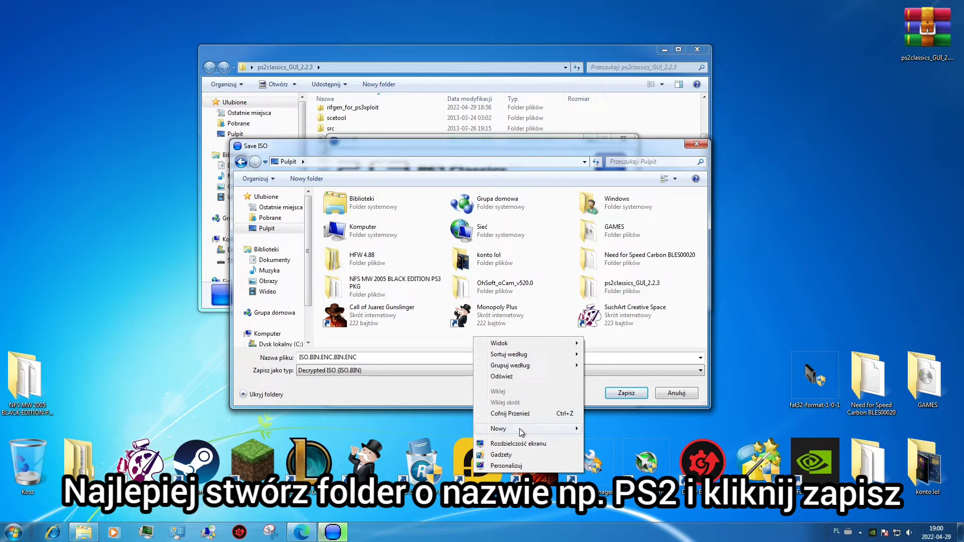
mouse_move(537, 433)
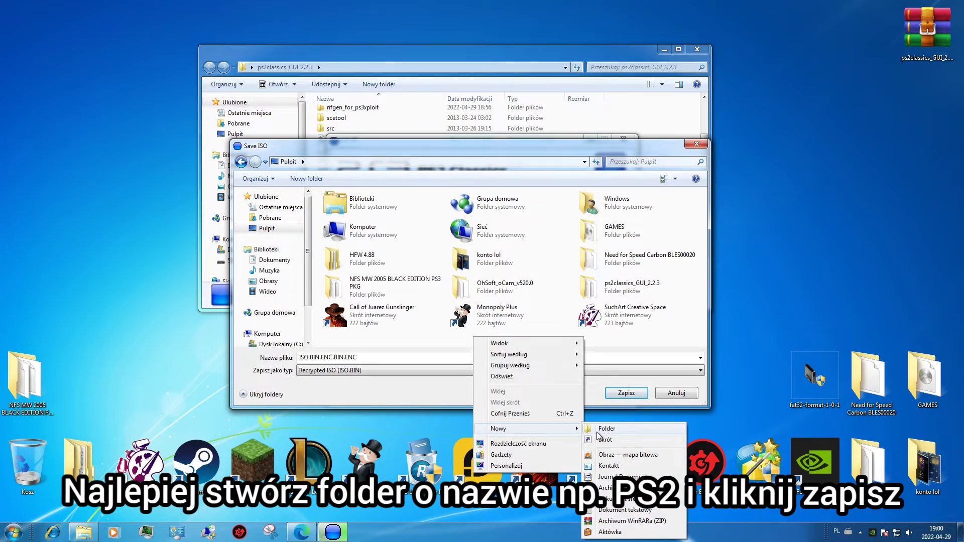
left_click(597, 430)
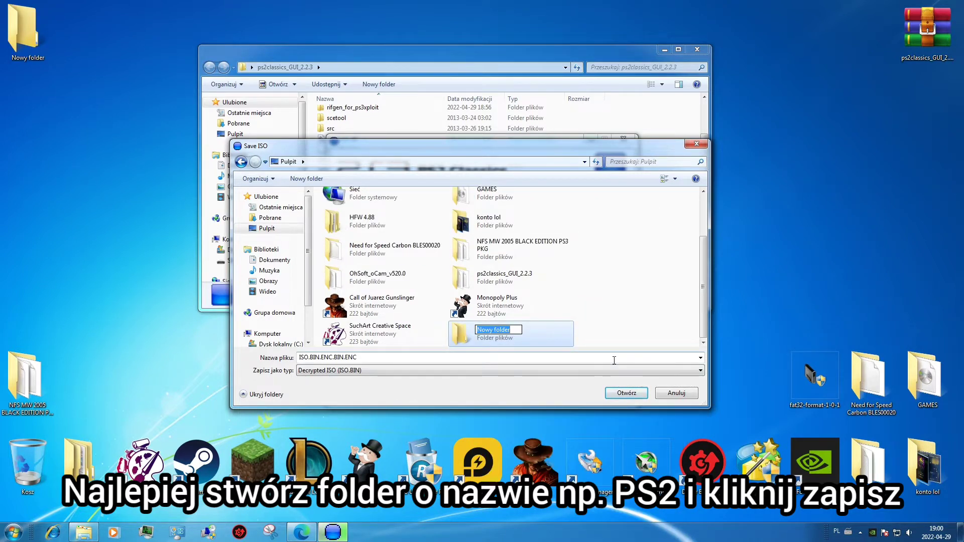
type("PS2")
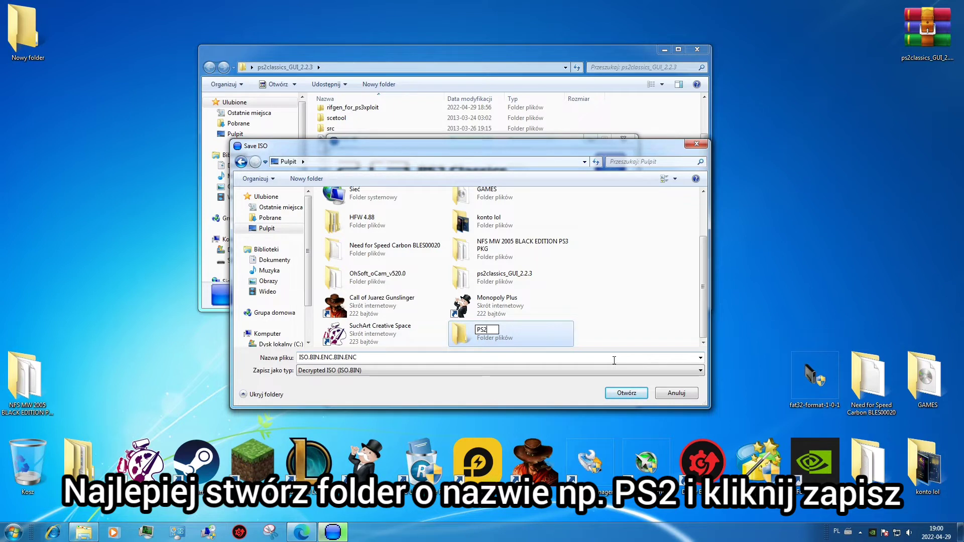
left_click(522, 332)
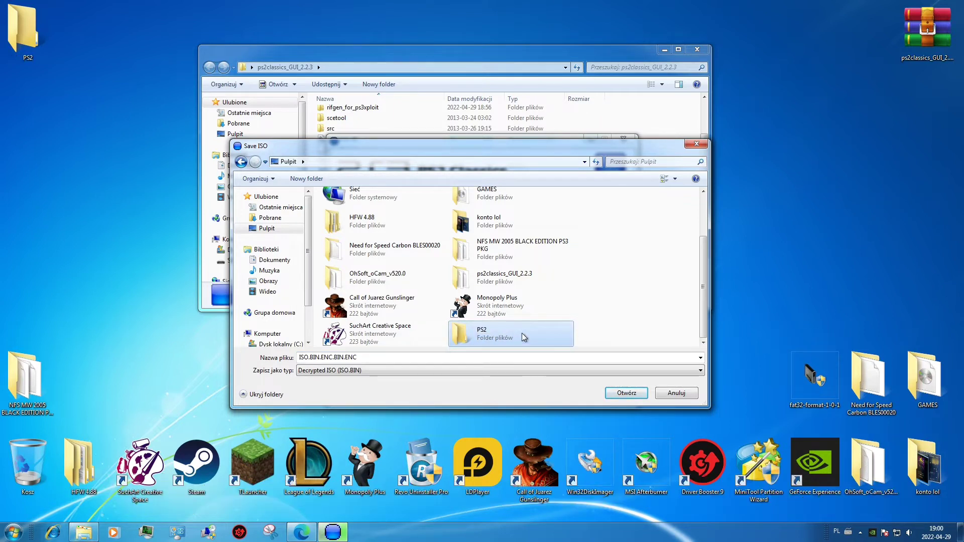
Step: Save the encrypted image in the PS2 folder under the suggested name ISO.BIN.ENC.BIN.ENC and finish the encryption
double_click(522, 333)
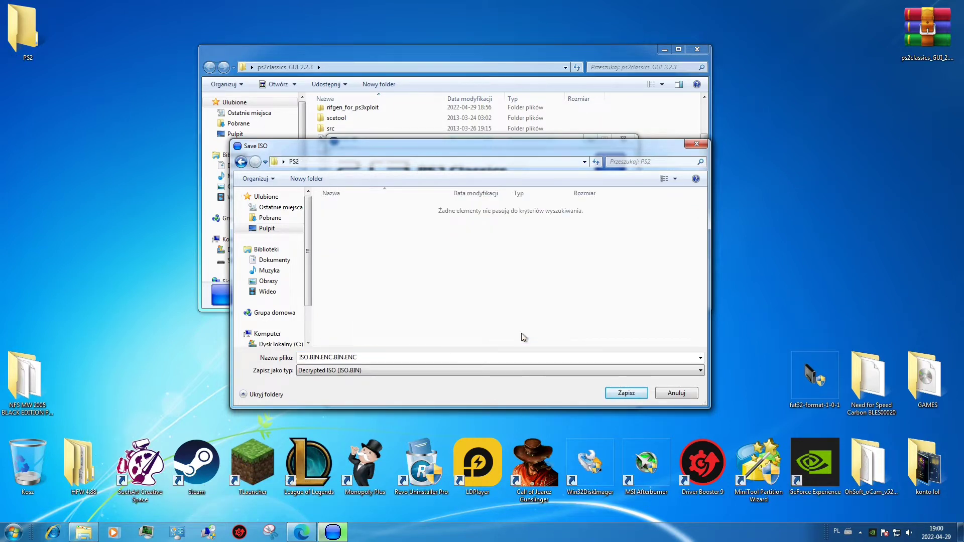
left_click(629, 394)
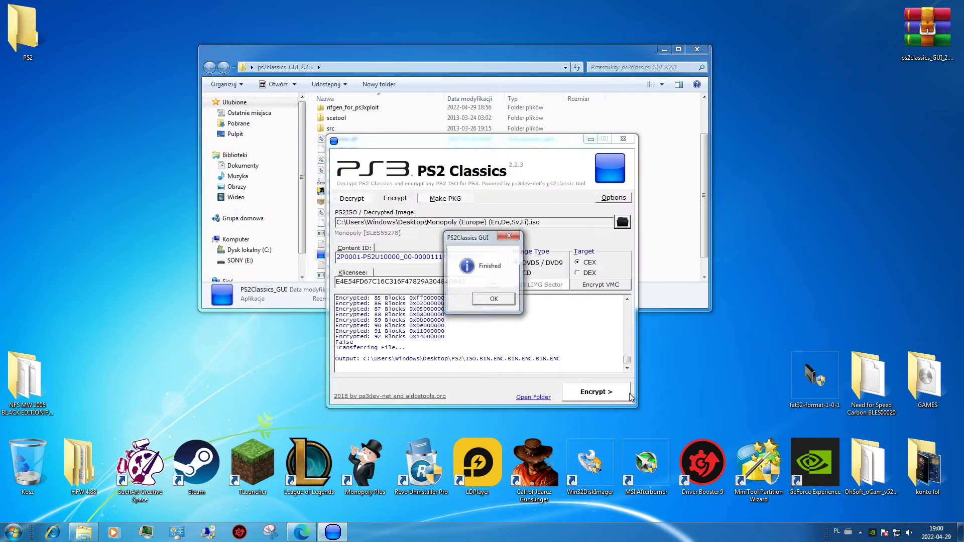
left_click(493, 299)
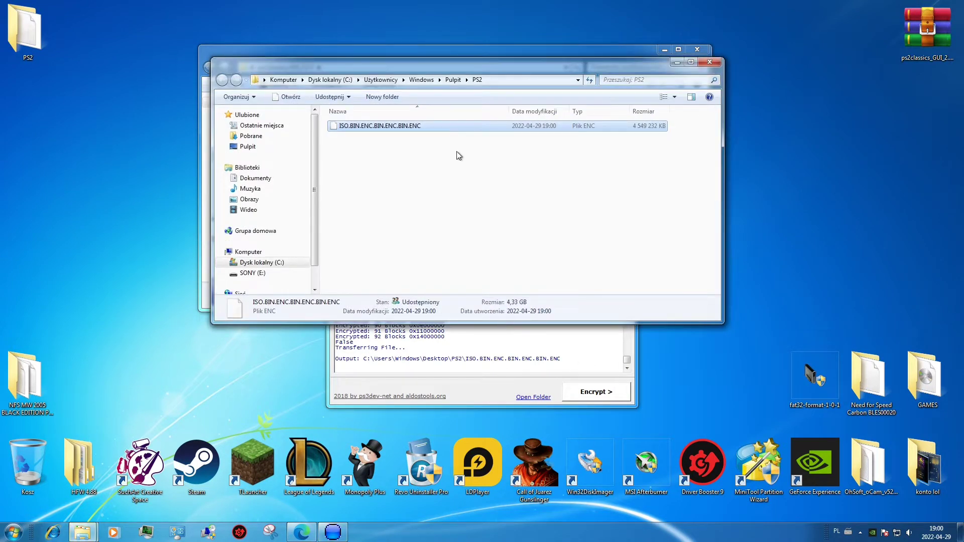
Step: Rename the encrypted file in the PS2 folder to ISO.BIN.ENC and close the folder window
right_click(485, 127)
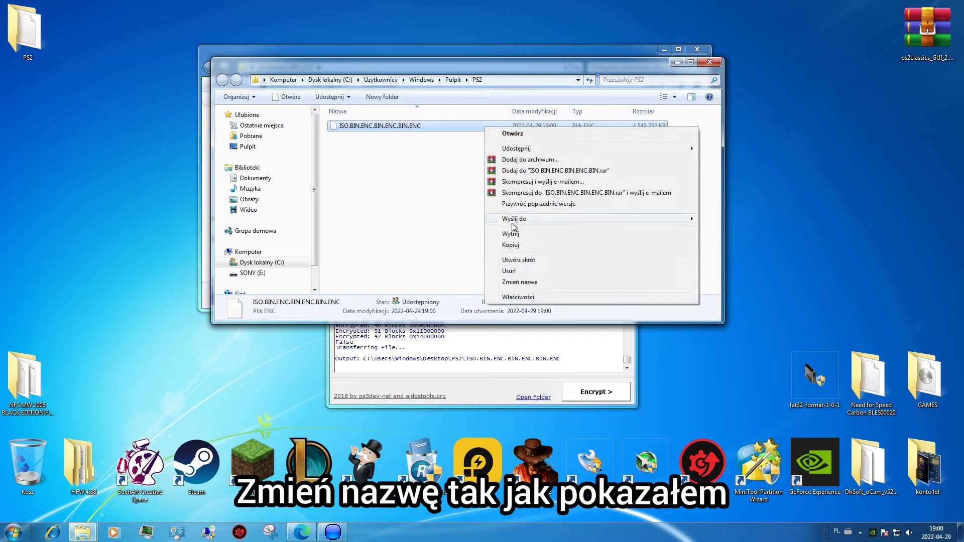
left_click(545, 283)
left_click(425, 127)
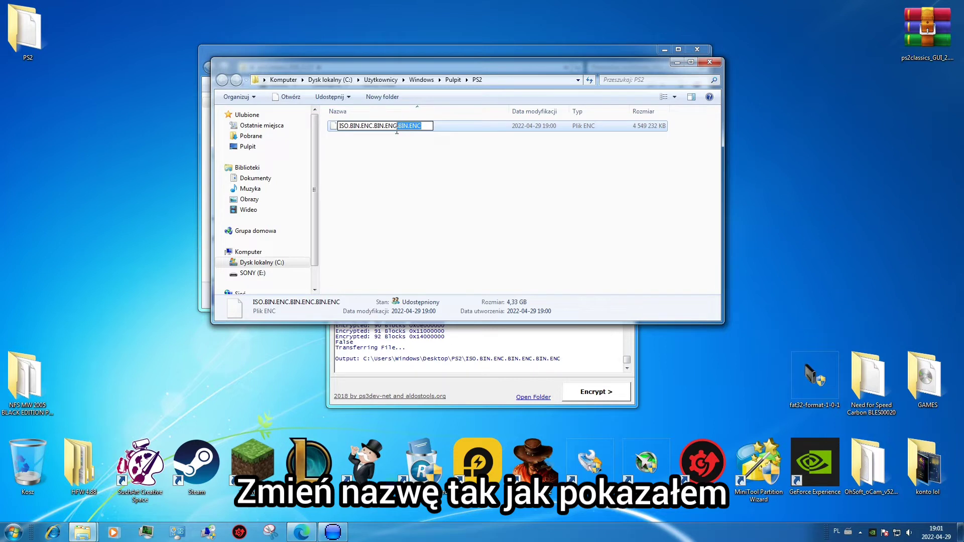
left_click_drag(385, 134, 377, 134)
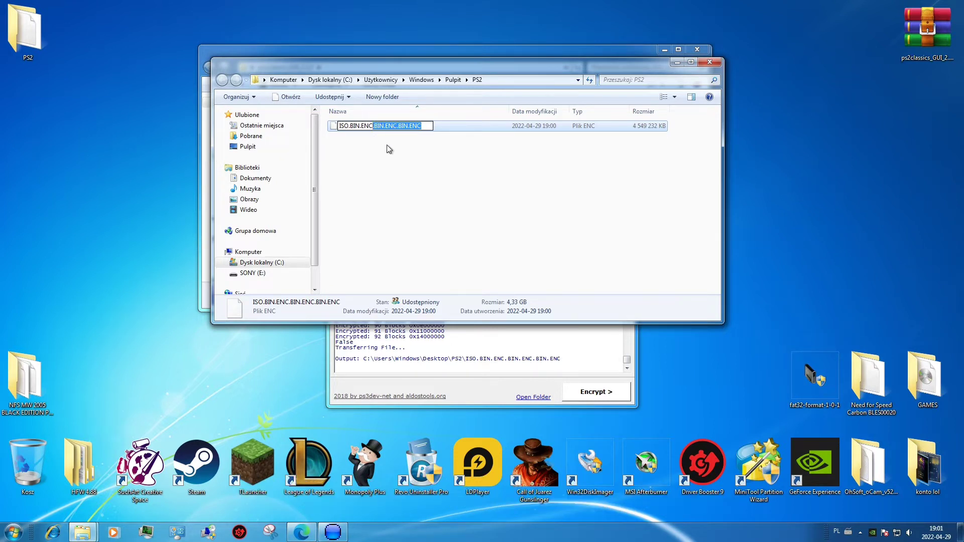
key("BackSpace")
key("Return")
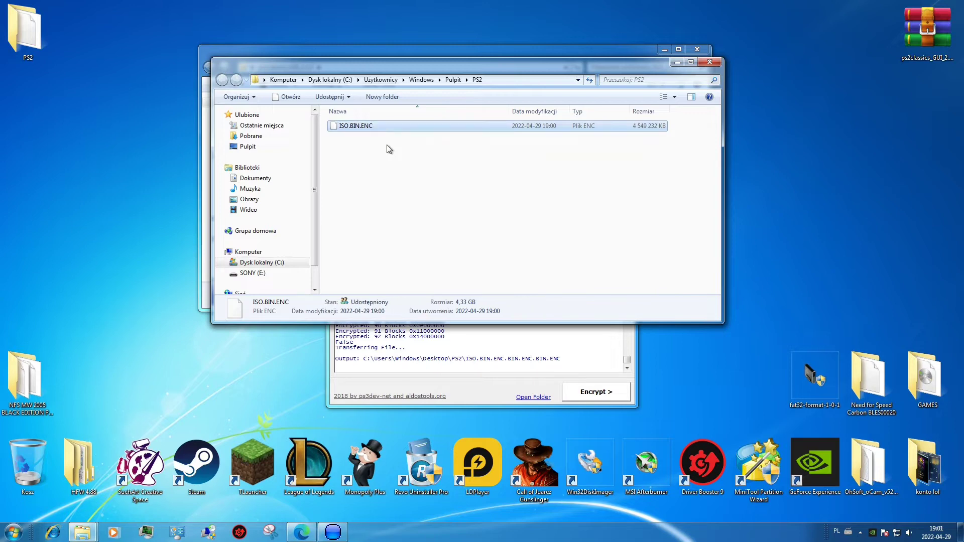
left_click(710, 62)
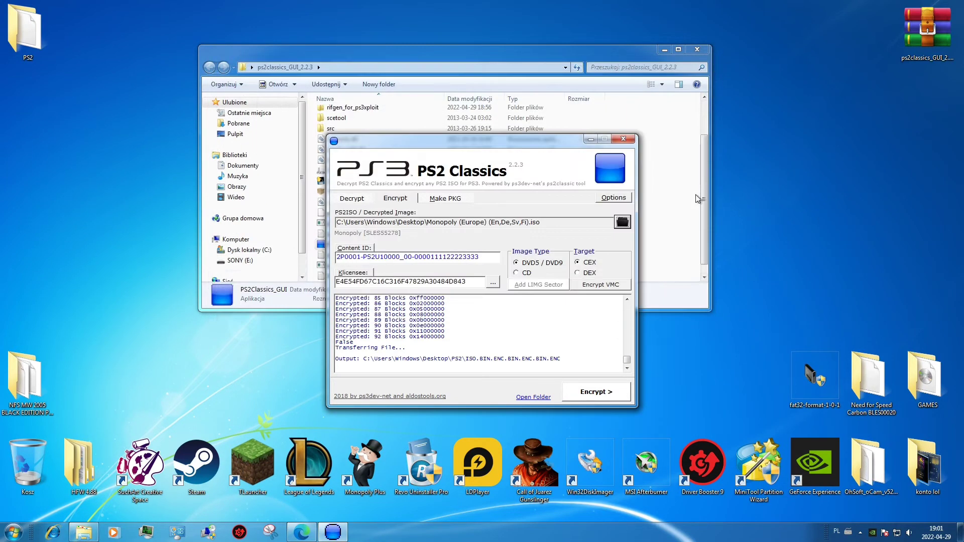
Step: Open the PKG artwork page, switch to the web browser and search Google Images for "monopoly ps2"
left_click(443, 200)
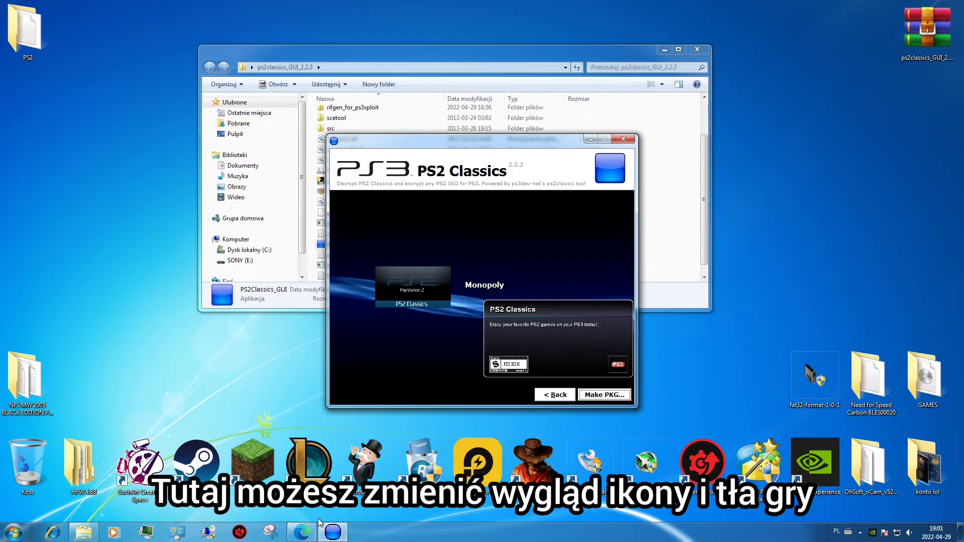
mouse_move(311, 539)
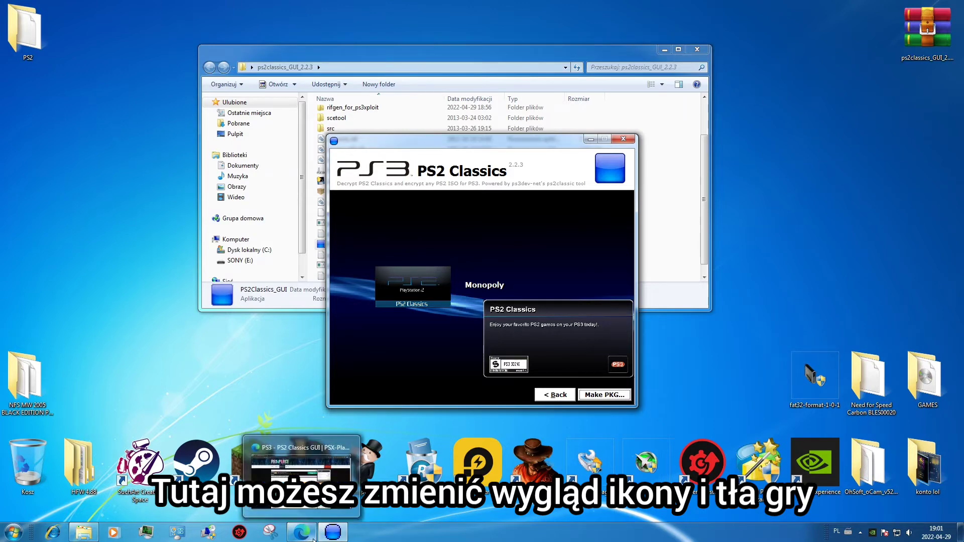
left_click(312, 538)
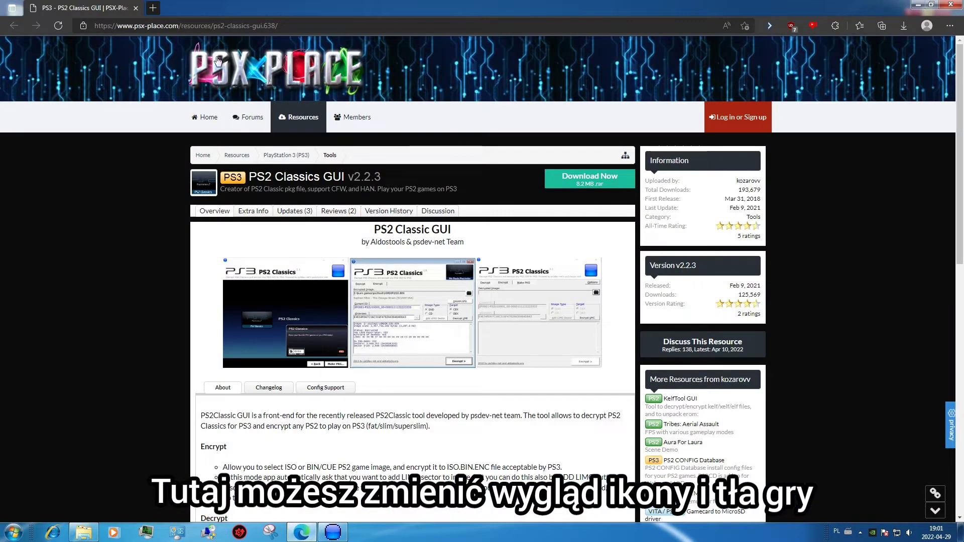
type("monopoly ps2")
key("Return")
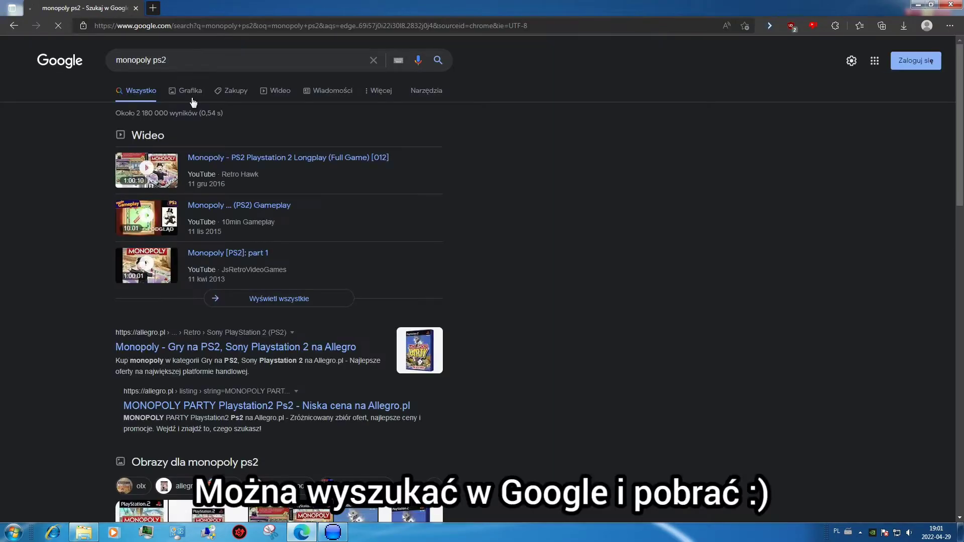
left_click(192, 91)
Step: Look through the image results for a suitable Monopoly PS2 cover picture
scroll(408, 250, "down", 3)
scroll(408, 249, "up", 2)
left_click(234, 236)
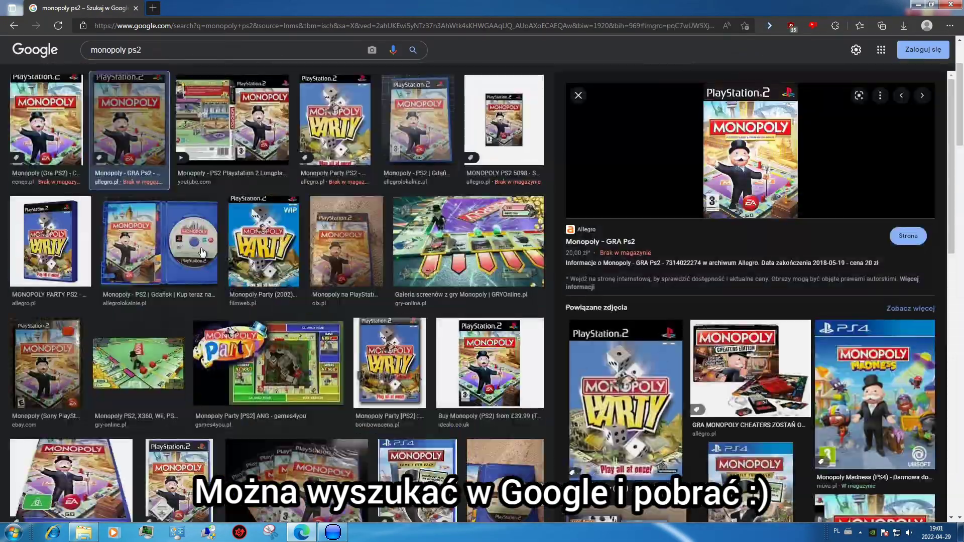
scroll(231, 206, "down", 10)
scroll(231, 206, "down", 8)
left_click(200, 306)
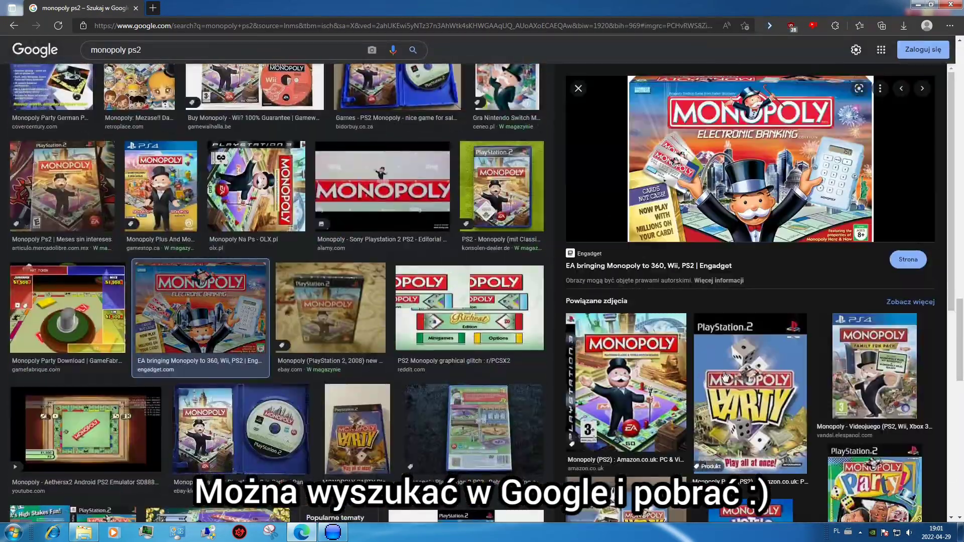
scroll(781, 244, "down", 5)
left_click(751, 98)
left_click(46, 113)
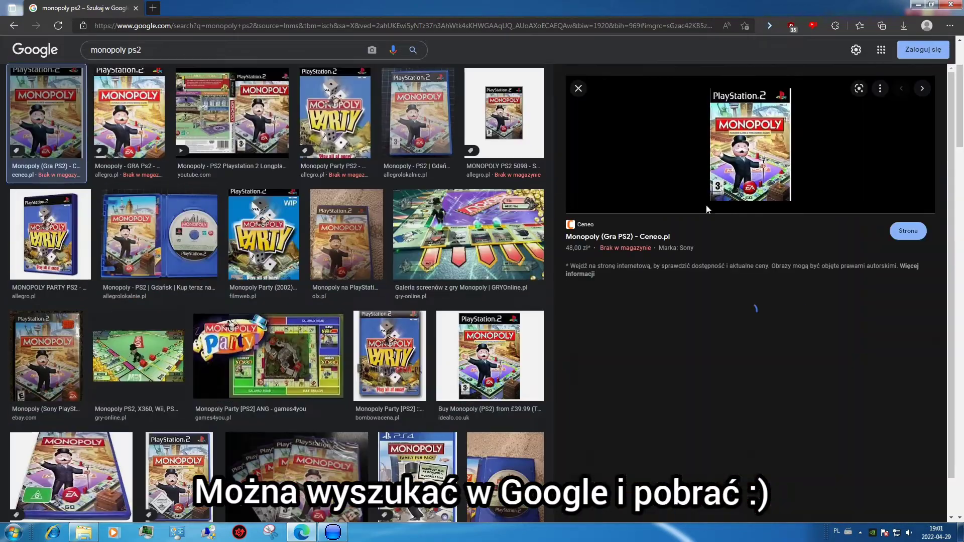
Step: Preview the Monopoly PS2 cover from the Allegro result and save the image to the desktop
left_click(141, 125)
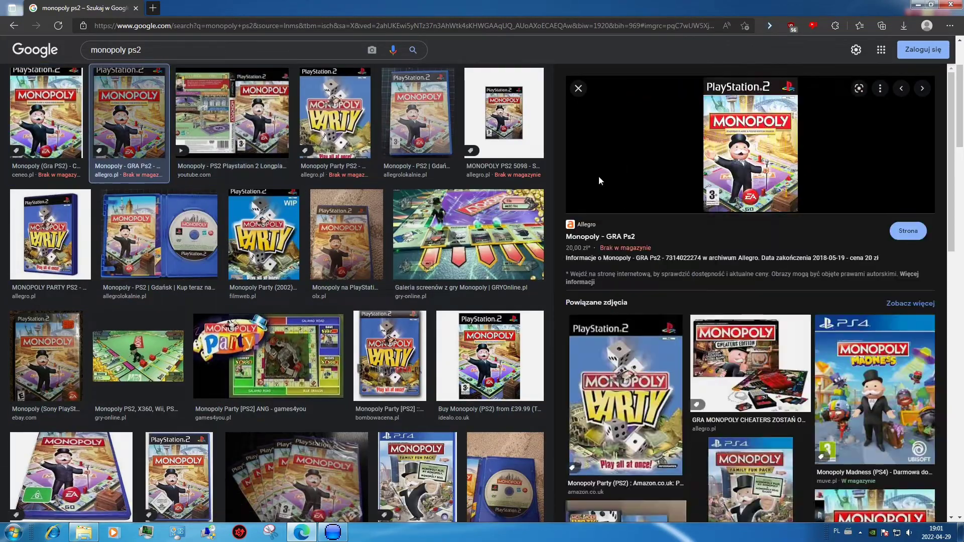
right_click(731, 173)
left_click(770, 320)
key("Return")
Step: Look through the related Monopoly PS2 gameplay screenshots for a possible background picture
left_click(599, 315)
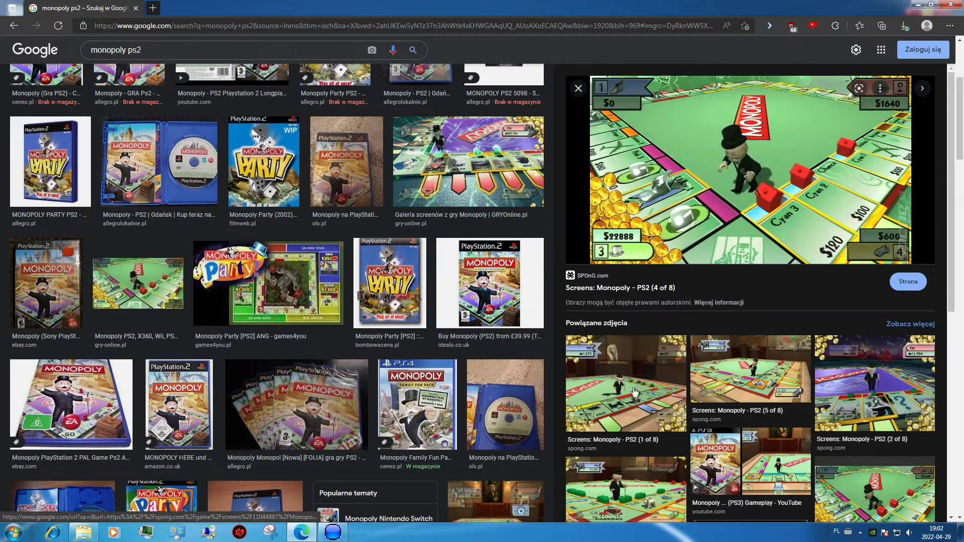
left_click(623, 412)
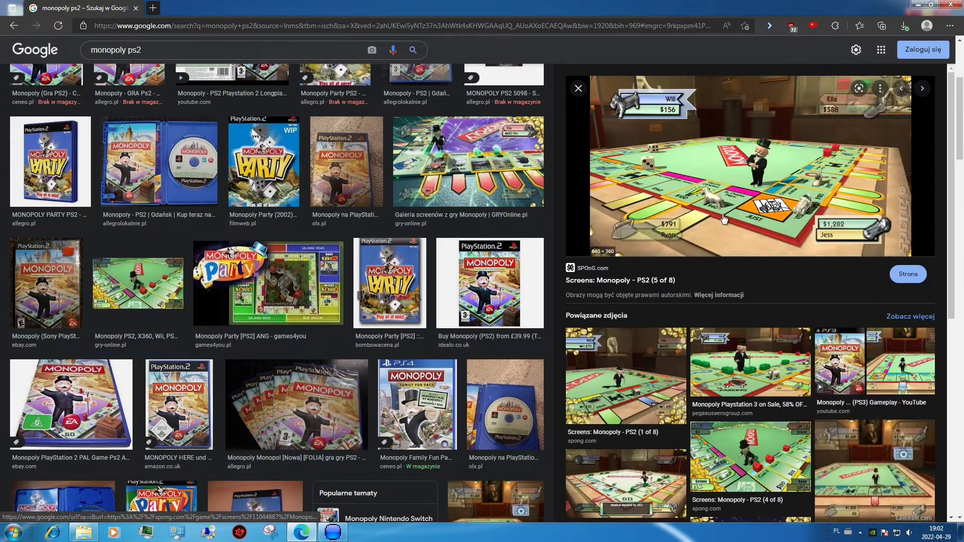
scroll(730, 390, "down", 2)
scroll(730, 390, "down", 3)
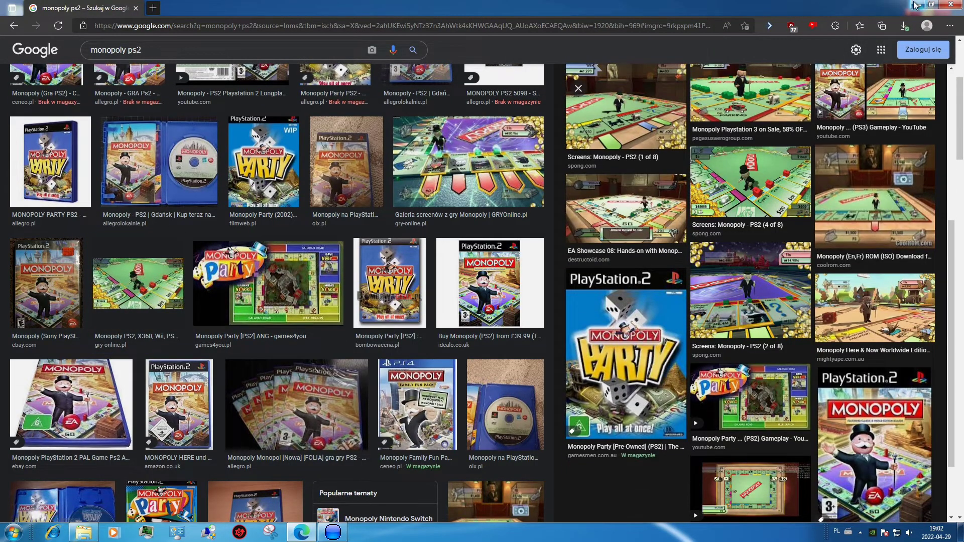
Step: Switch back to PS2 Classics GUI and set the downloaded Monopoly cover from the desktop as the ICON0.PNG game icon
left_click(918, 4)
double_click(421, 286)
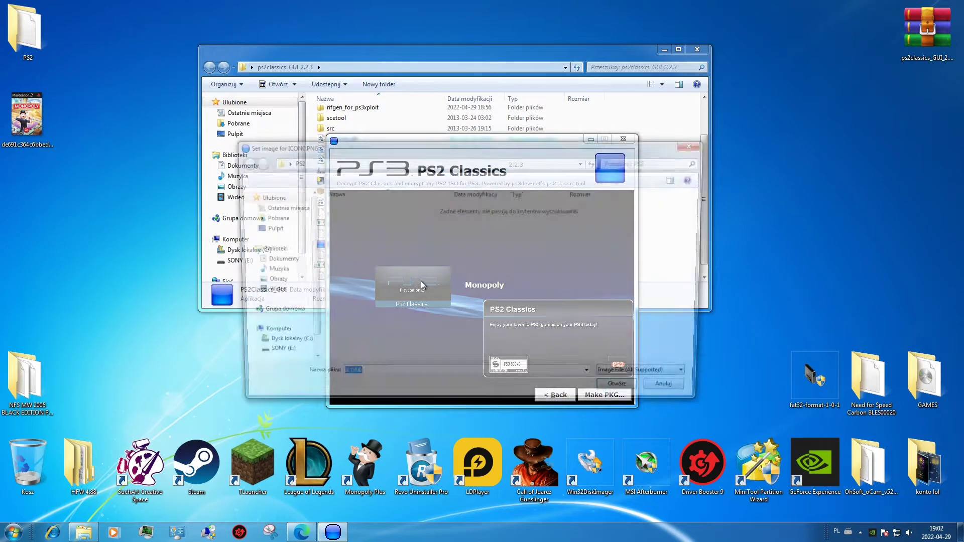
left_click(261, 229)
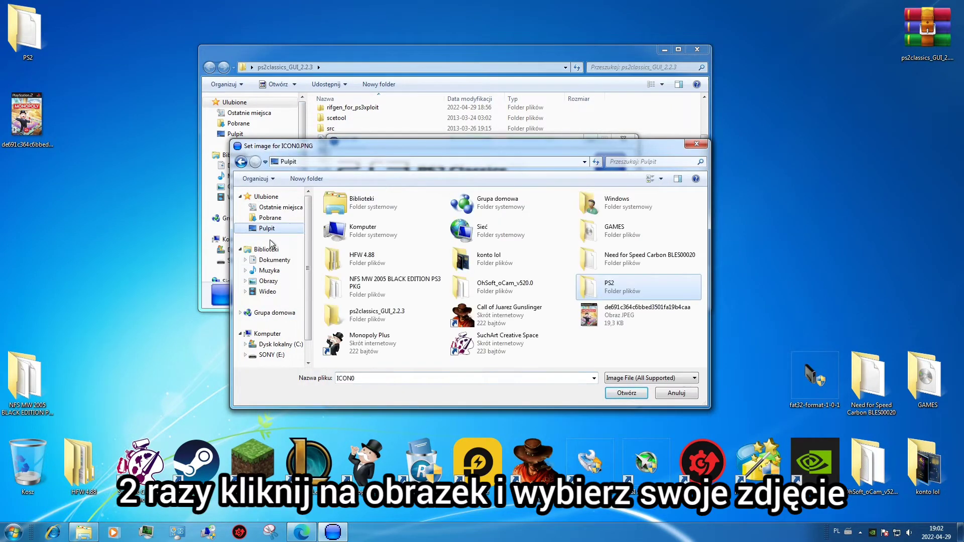
left_click(627, 314)
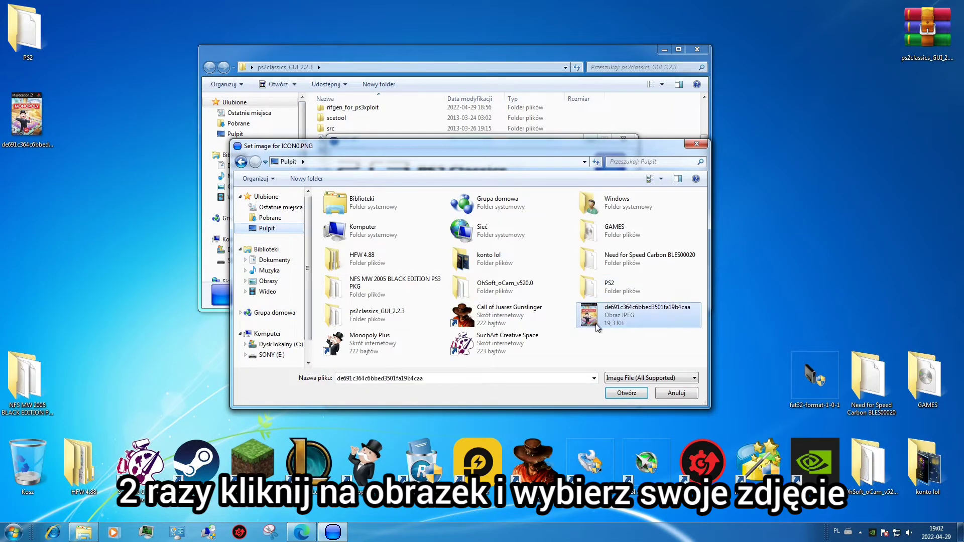
left_click(624, 394)
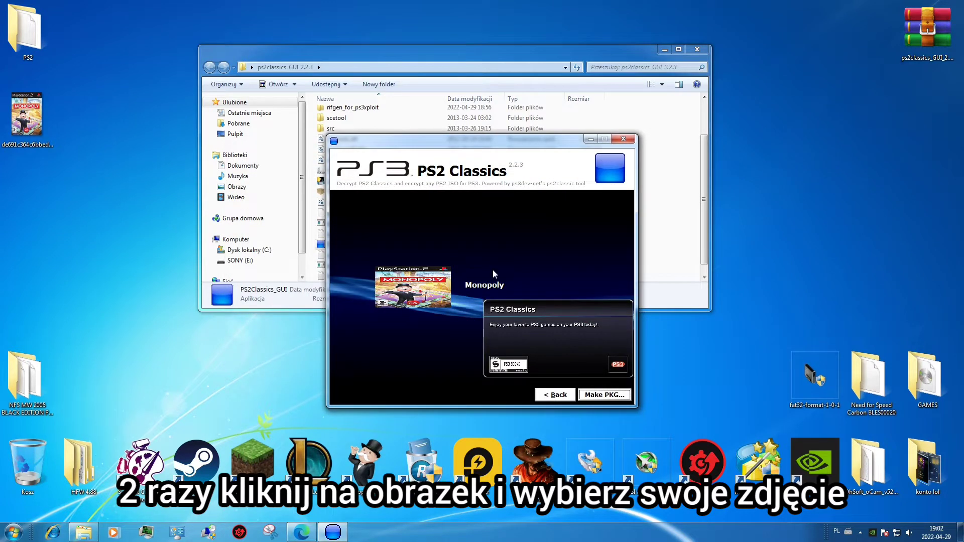
Step: Return to the web browser, search Google Images for "monopoly ps2 screenshoots" and look through the gameplay pictures
left_click(302, 532)
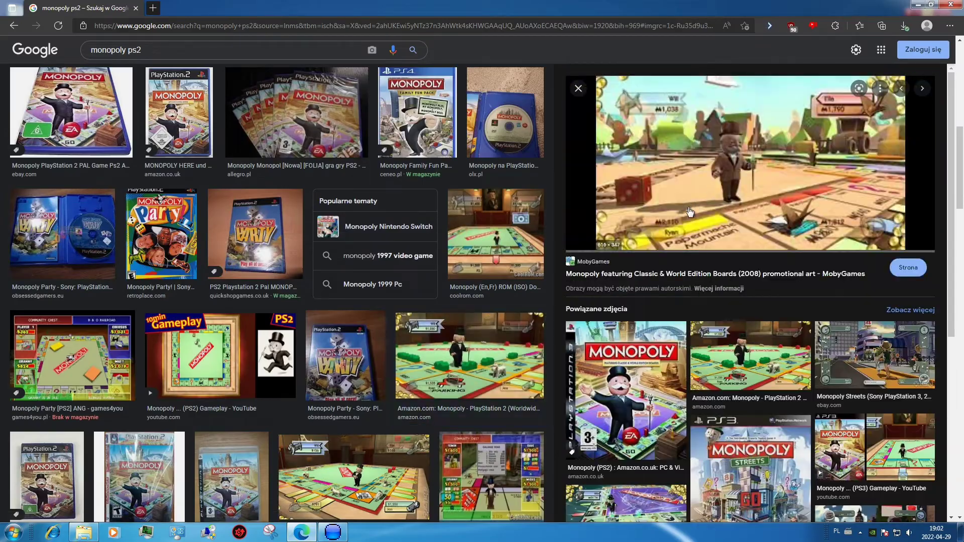
left_click(166, 50)
type("screenshoots")
key("Return")
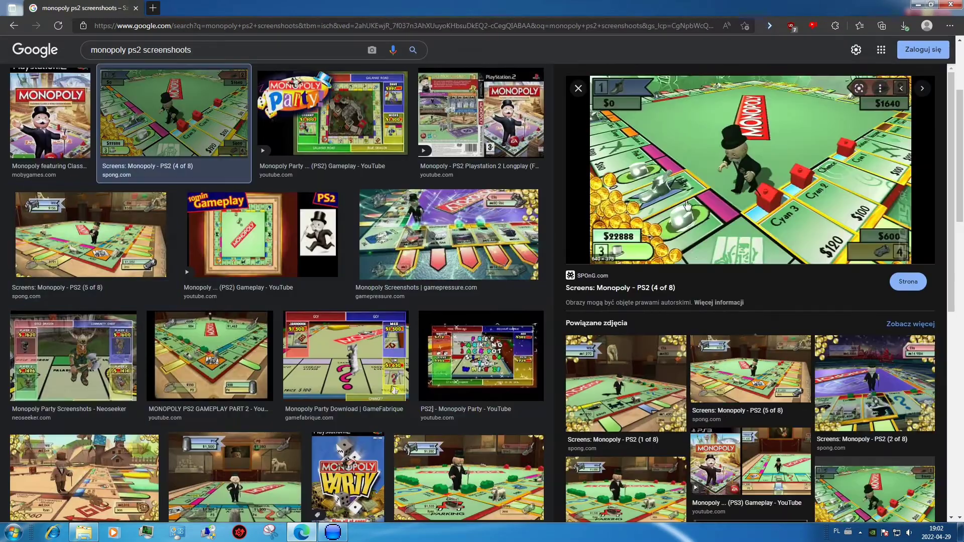
left_click(210, 356)
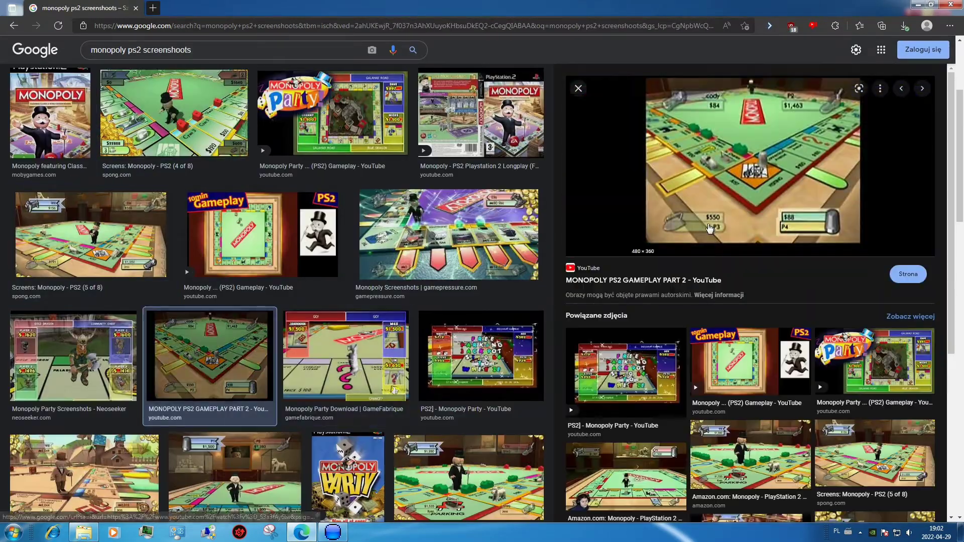
scroll(257, 189, "down", 15)
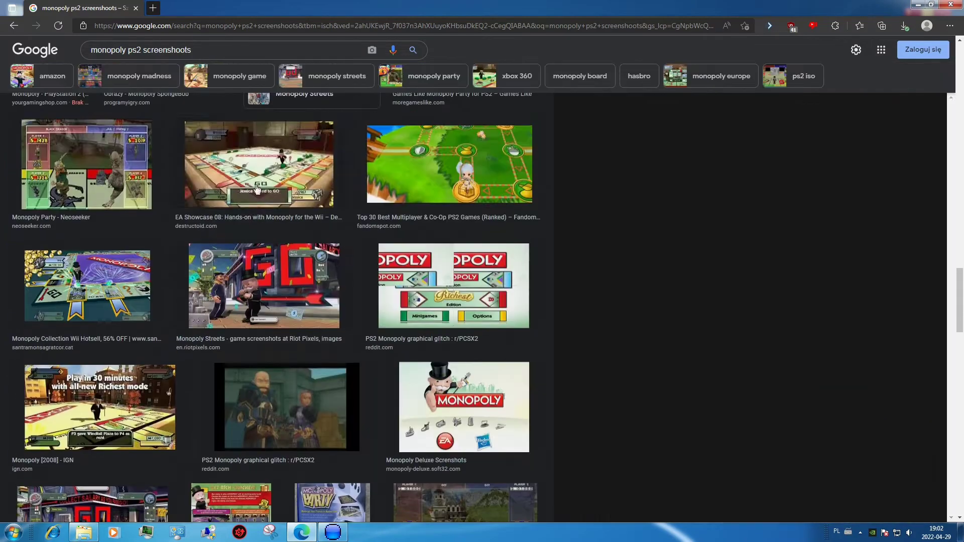
Step: Save the chosen Monopoly board gameplay image to the desktop as a JPEG under its suggested file name
left_click(256, 189)
right_click(702, 191)
left_click(738, 306)
left_click(38, 90)
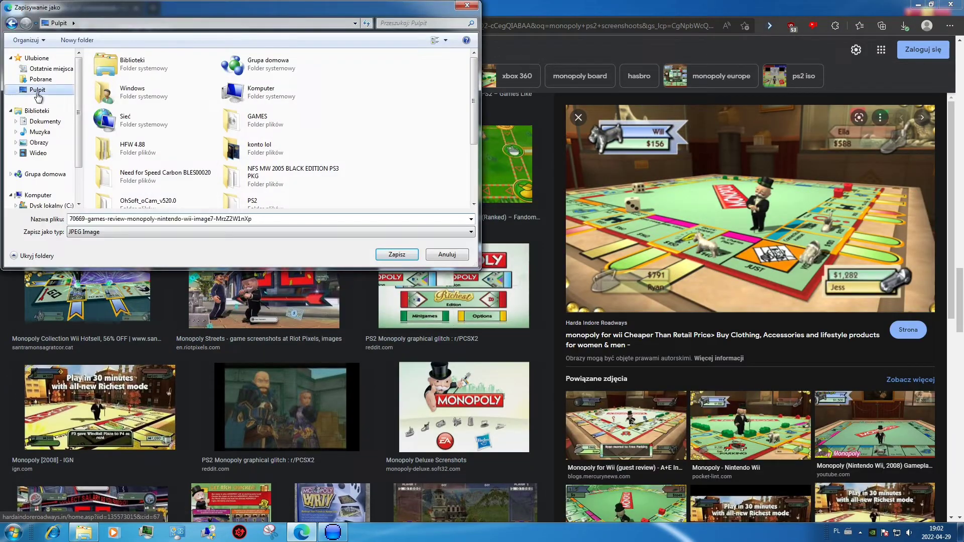
left_click(397, 255)
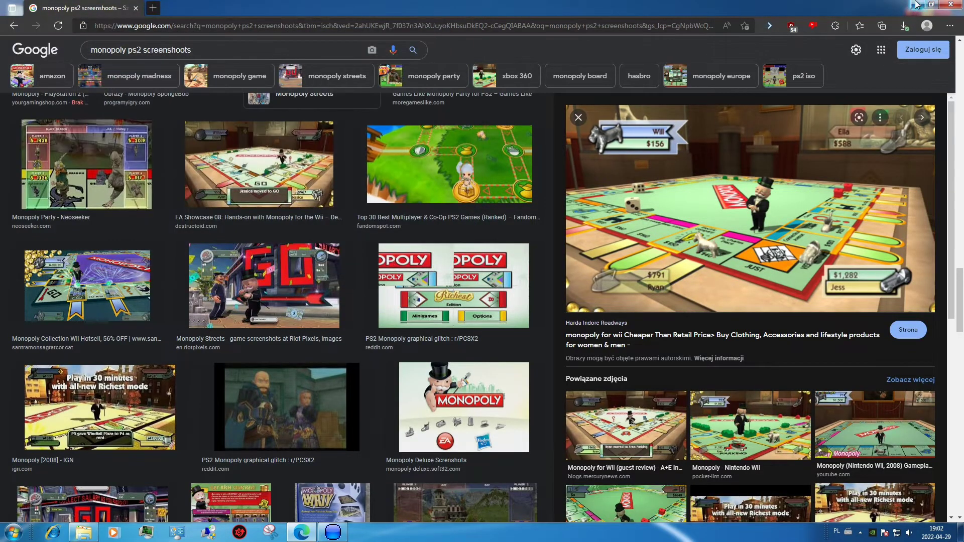
Step: Switch back to PS2 Classics GUI and set the saved Monopoly board image from the desktop as the PIC1.PNG background
left_click(917, 5)
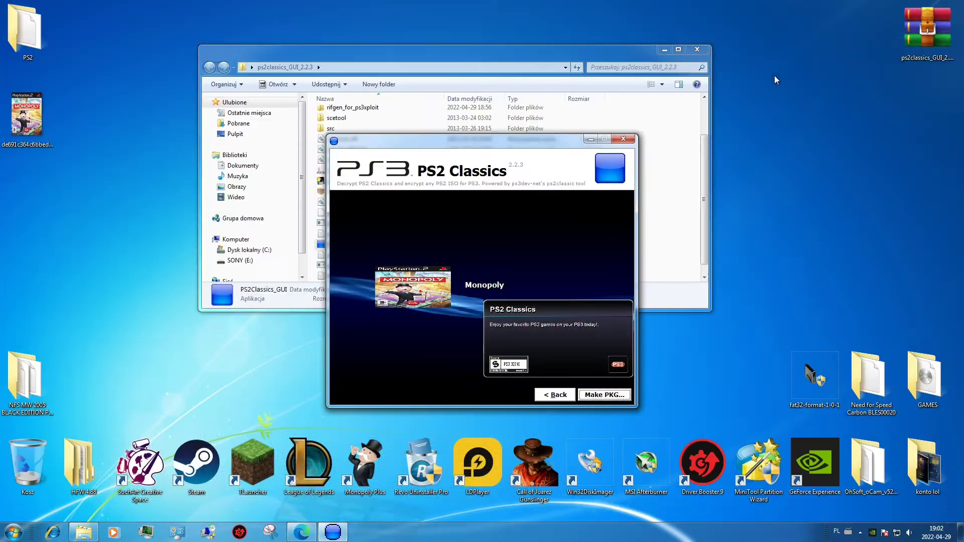
left_click(554, 242)
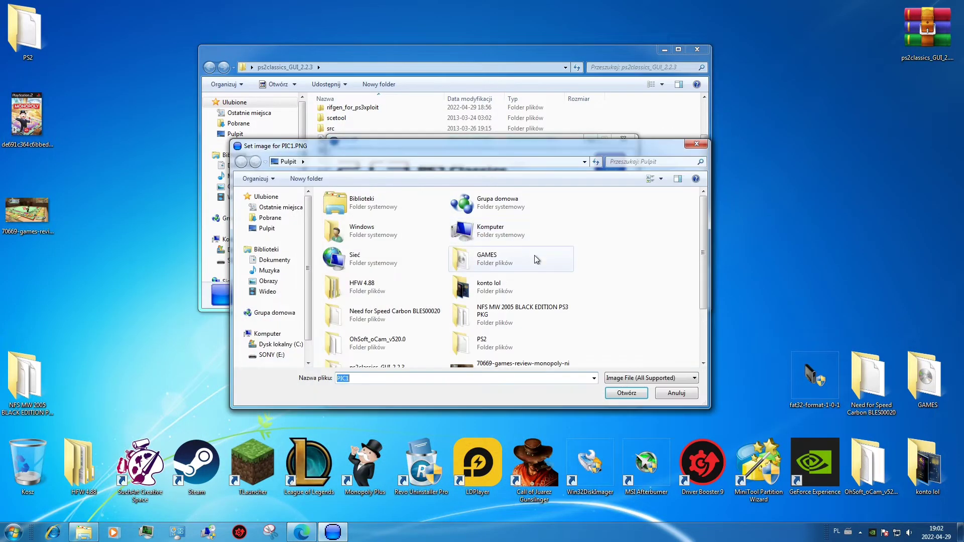
left_click(266, 229)
scroll(266, 229, "down", 1)
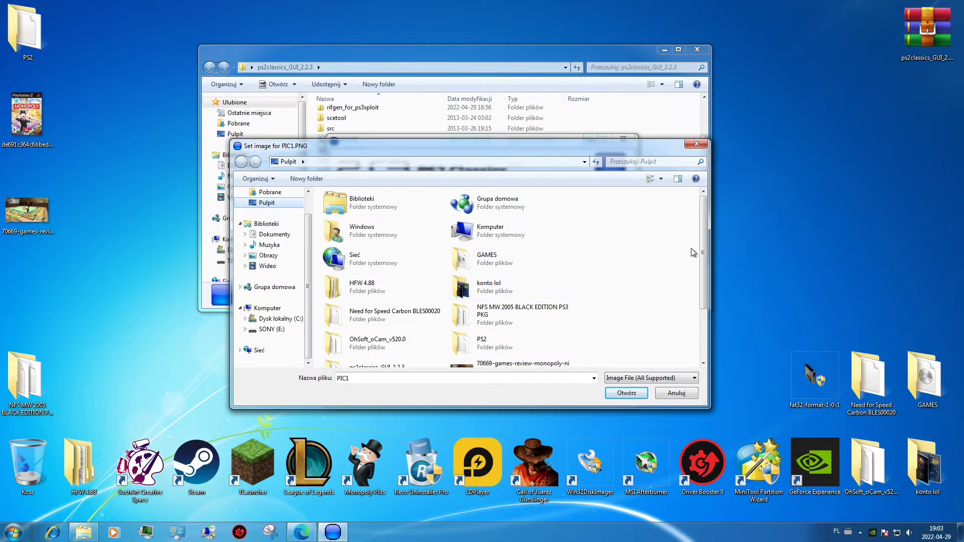
scroll(705, 258, "down", 2)
left_click(517, 298)
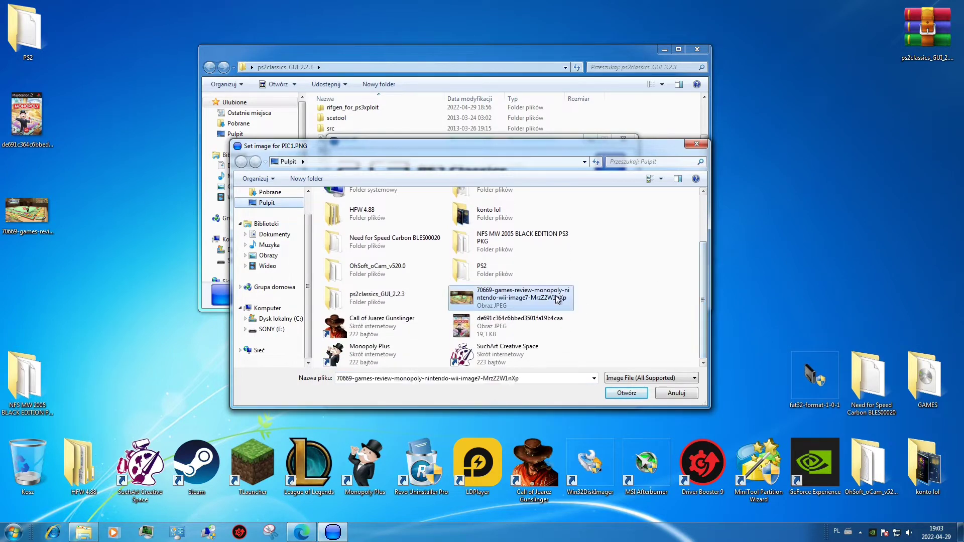
left_click(630, 394)
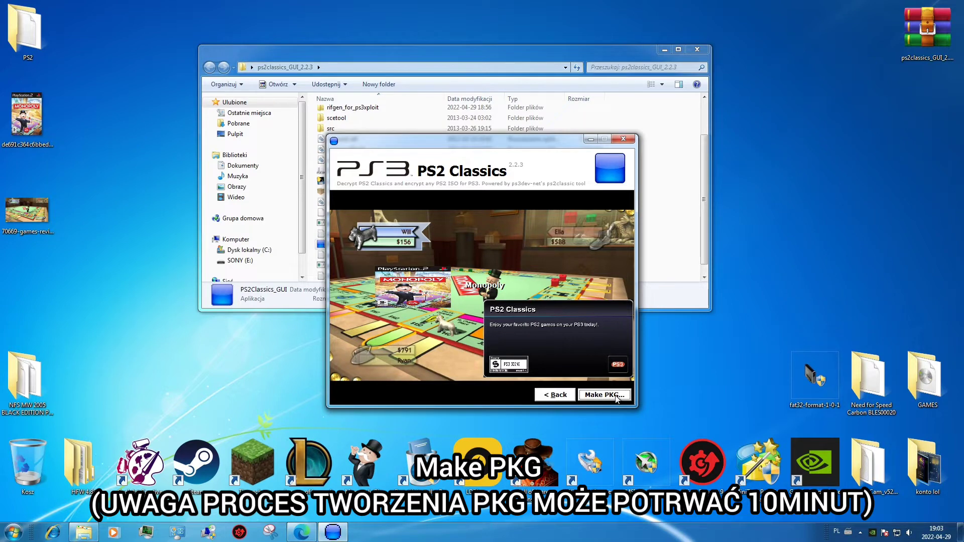
Step: Start making the PKG from ISO.BIN.ENC in the desktop PS2 folder and continue without an optional CONFIG file
left_click(616, 396)
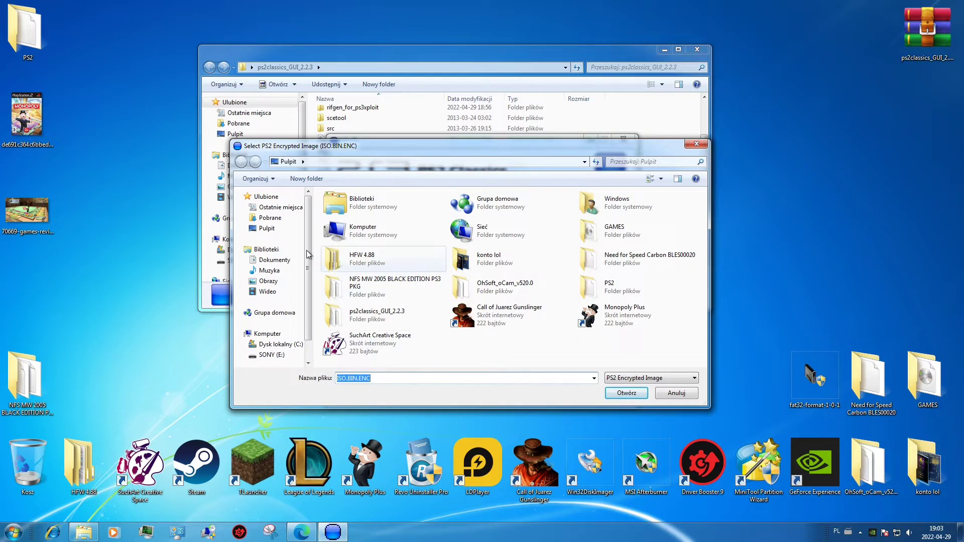
double_click(638, 294)
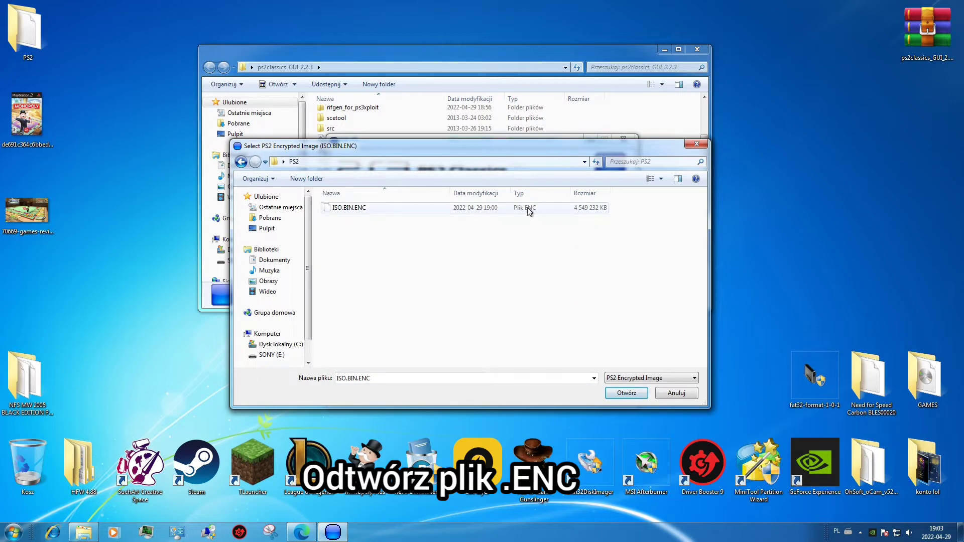
left_click(506, 208)
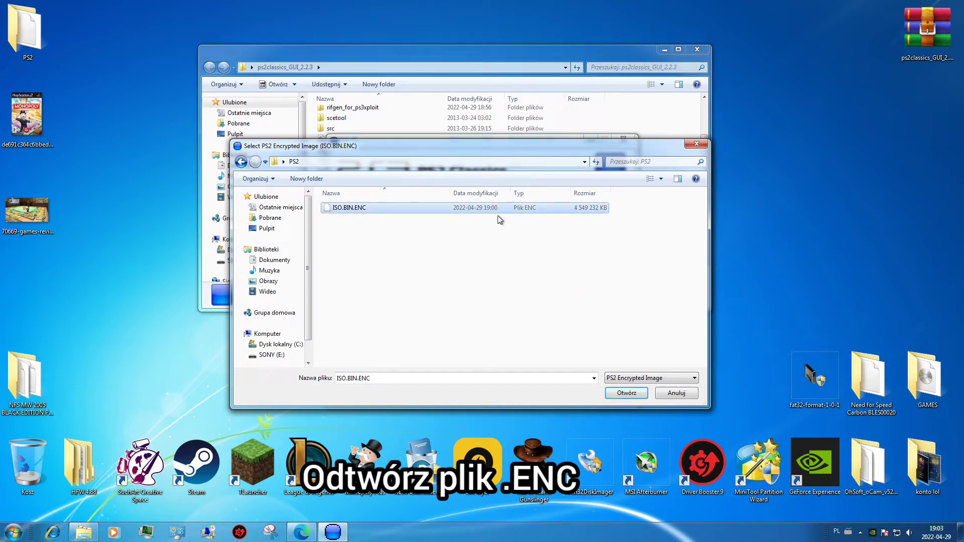
left_click(626, 393)
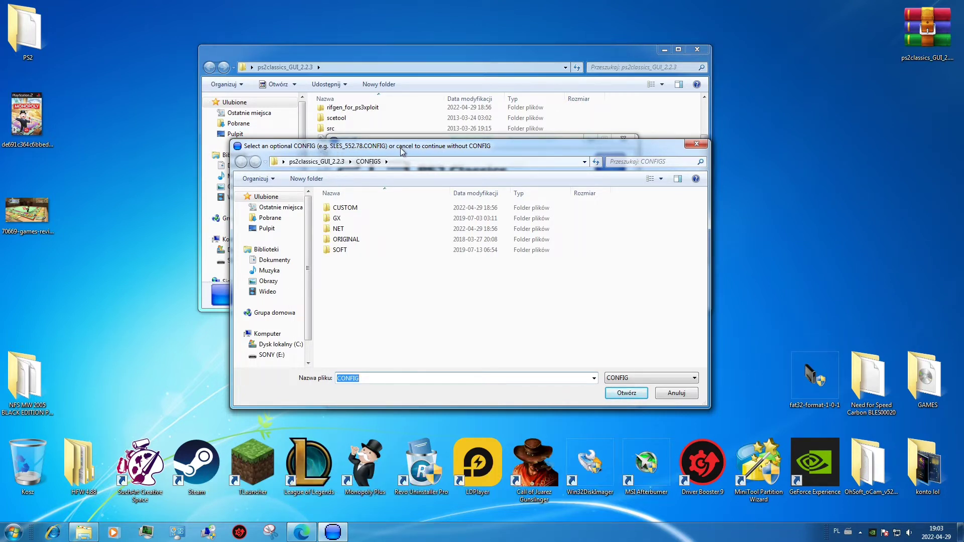
left_click(666, 395)
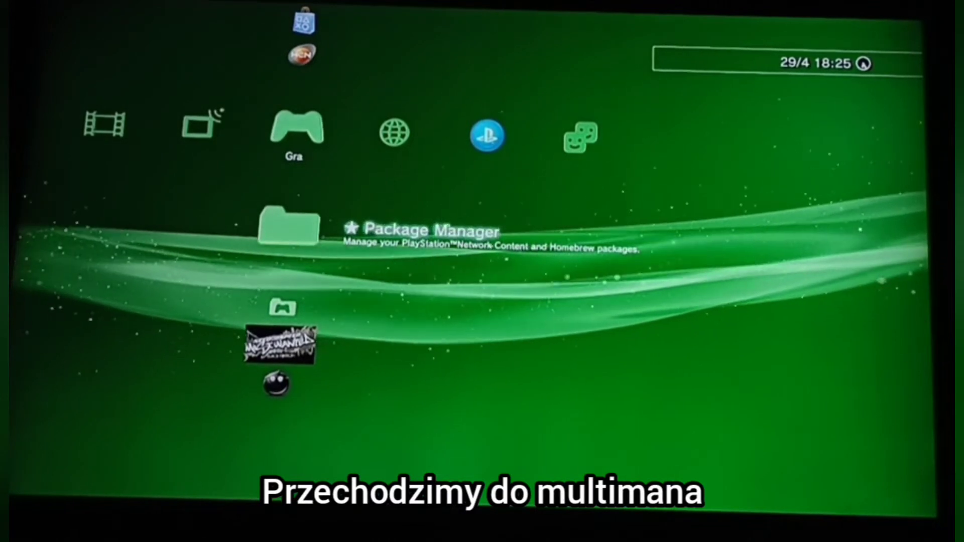
Step: Launch mmCM from the PS3's game column and switch its display to the game cover view that shows the console's IP
key("Down")
key("Down")
key("Down")
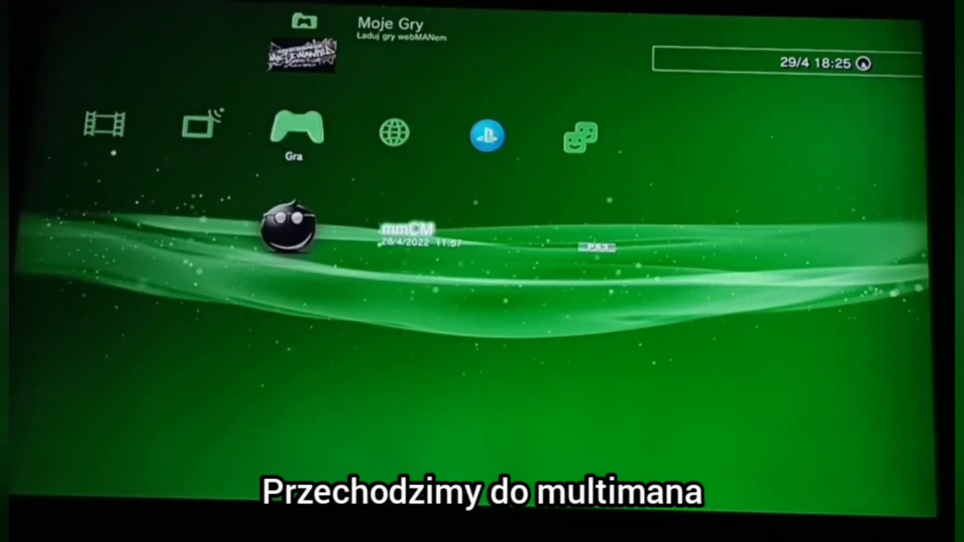
key("Return")
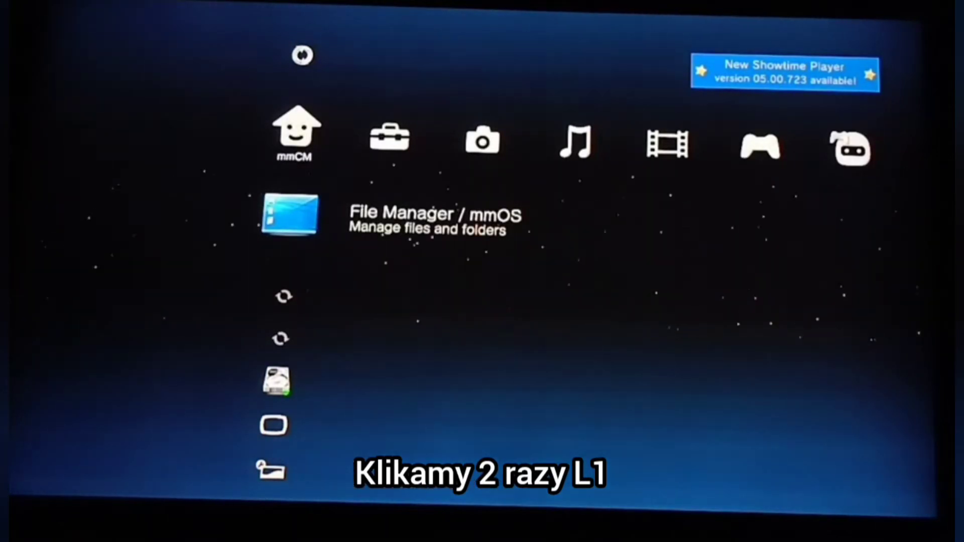
key("L1")
key("L1")
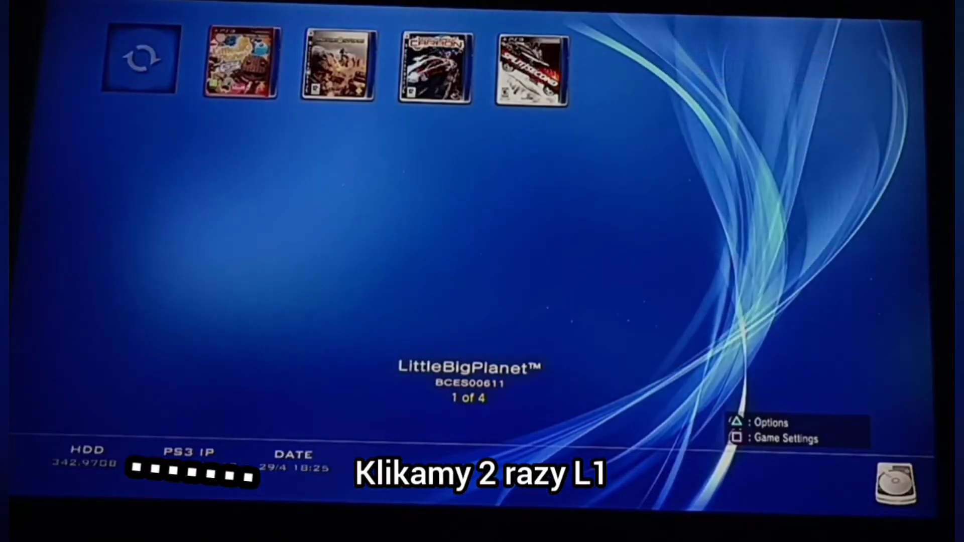
key("L1")
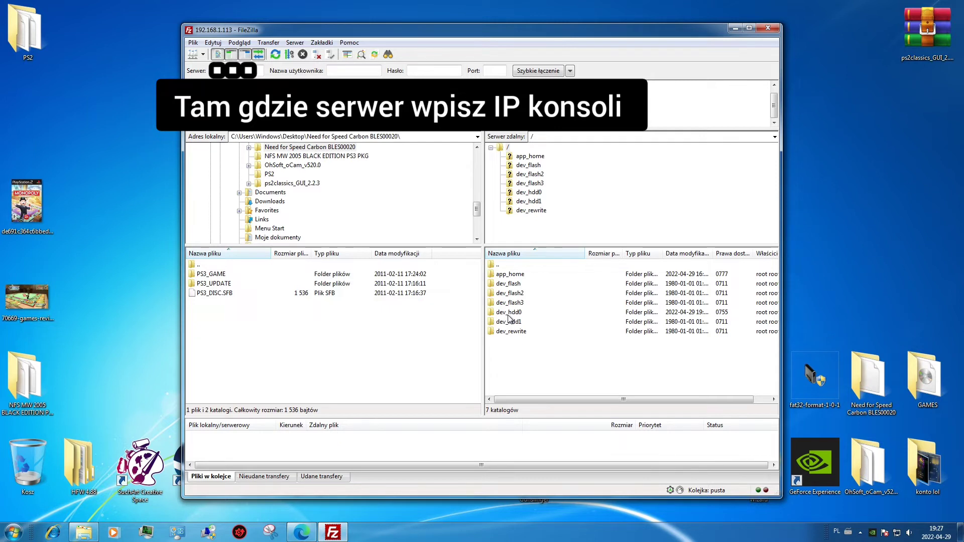
Step: In FileZilla, open the console's /dev_hdd0/packages folder on the remote side
double_click(508, 316)
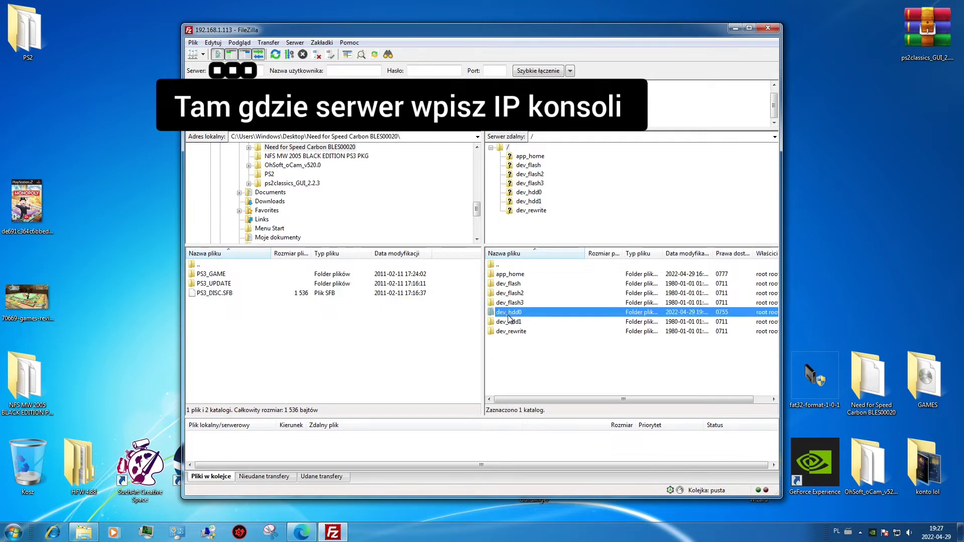
scroll(508, 316, "down", 3)
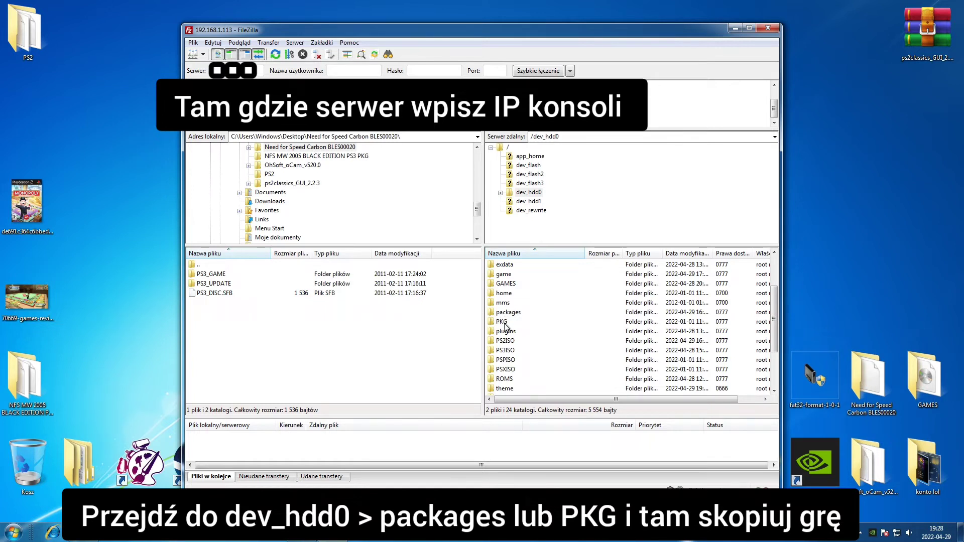
left_click(512, 313)
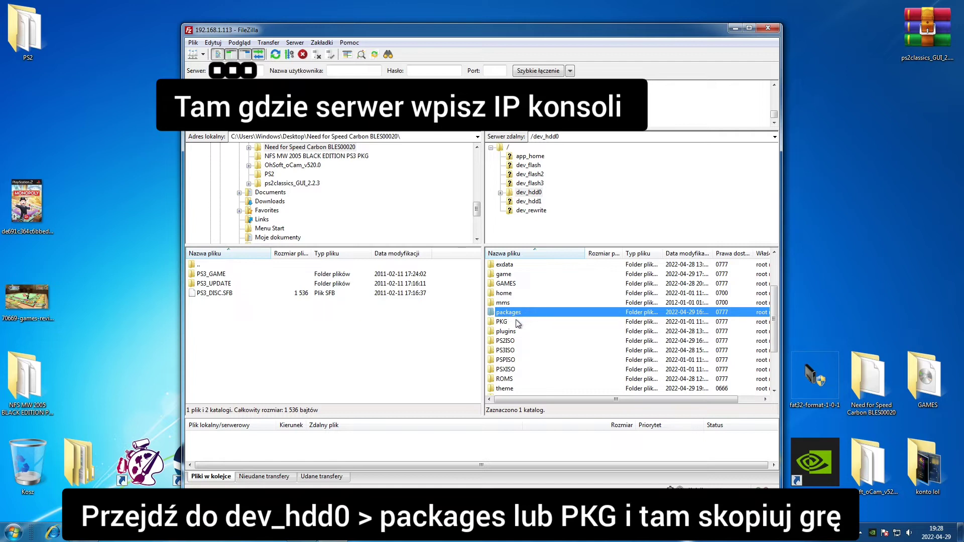
key("Return")
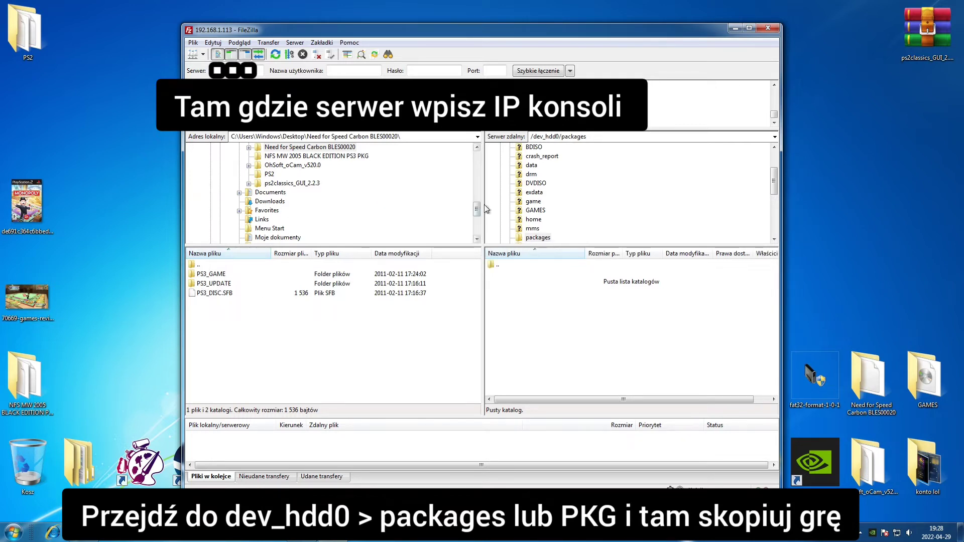
Step: Upload Monopoly [PS2 Classics] [SLES55278].pkg from the local desktop PS2 folder to the console's packages folder
left_click_drag(477, 208, 479, 202)
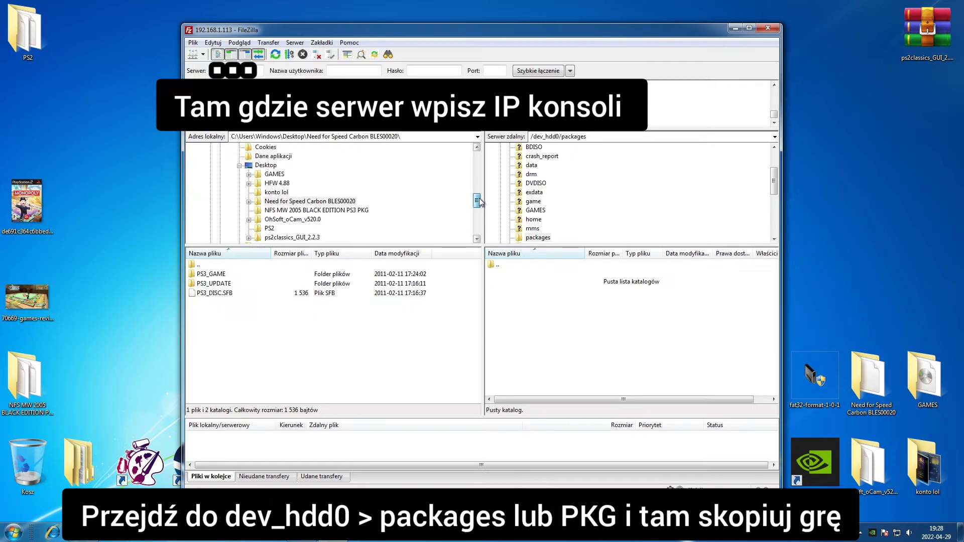
left_click(261, 227)
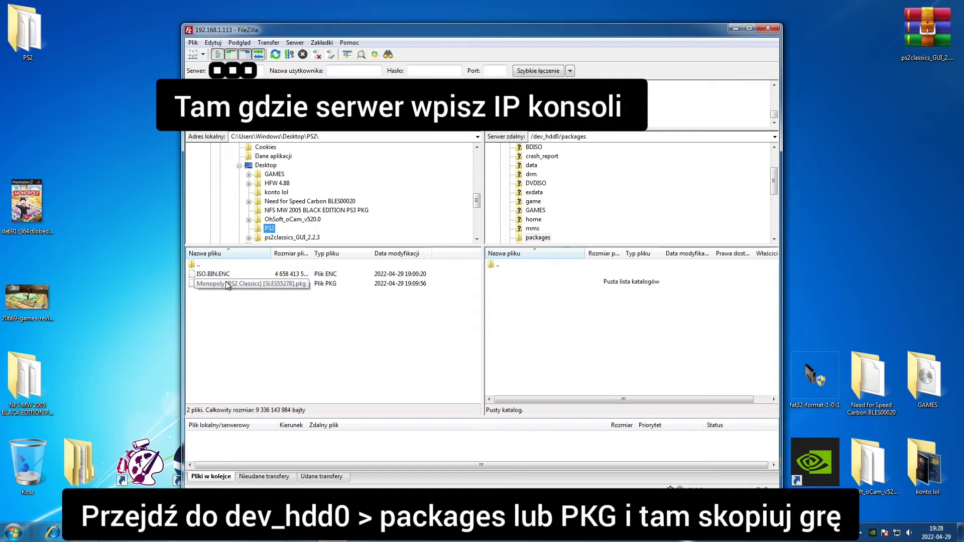
left_click_drag(225, 284, 570, 297)
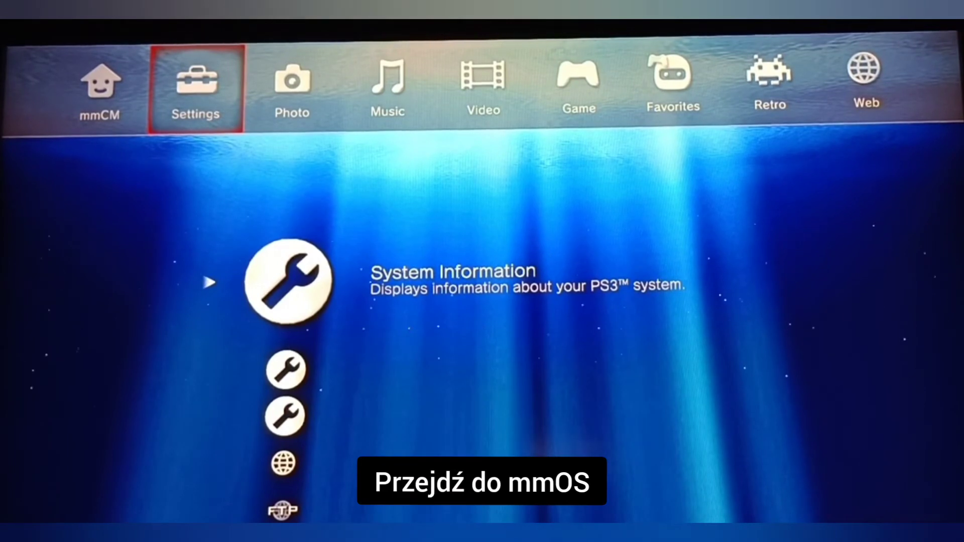
Step: On the PS3, open File Manager / mmOS from mmCM and browse PS3 Root to /dev_hdd0/packages
key("Left")
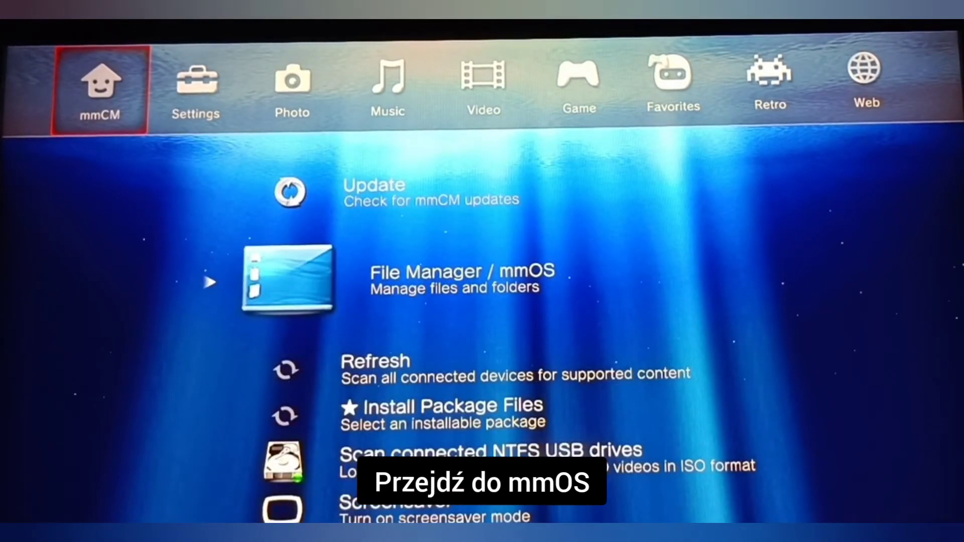
key("Return")
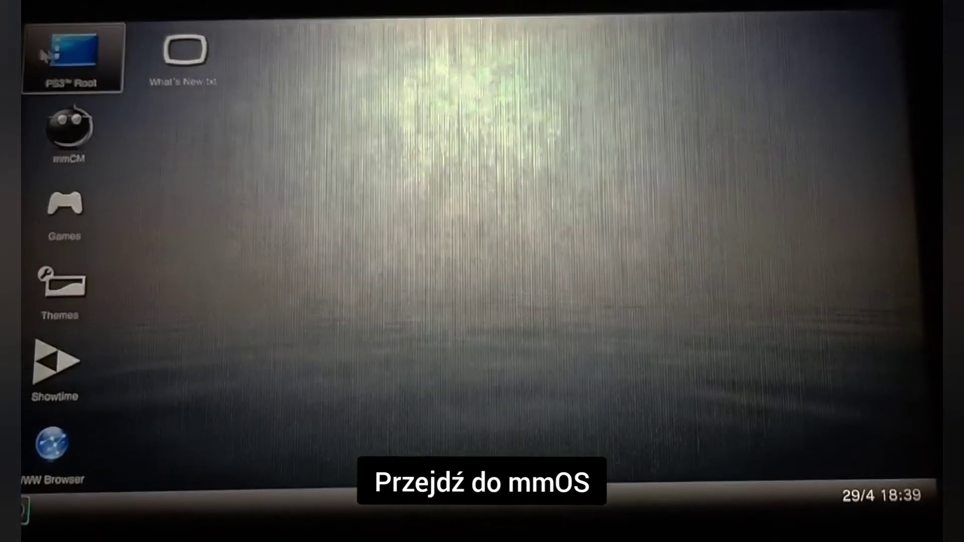
left_click(86, 56)
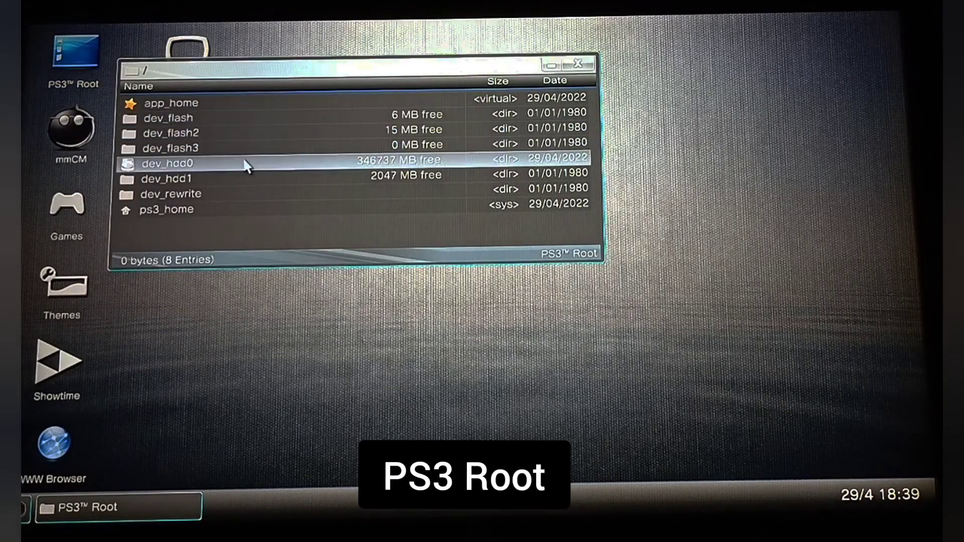
left_click(309, 160)
left_click(310, 161)
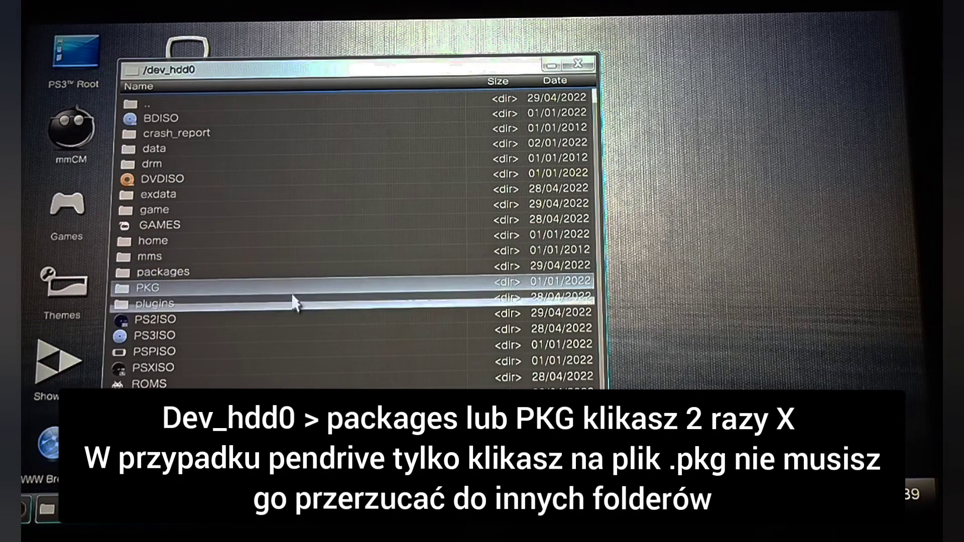
double_click(303, 271)
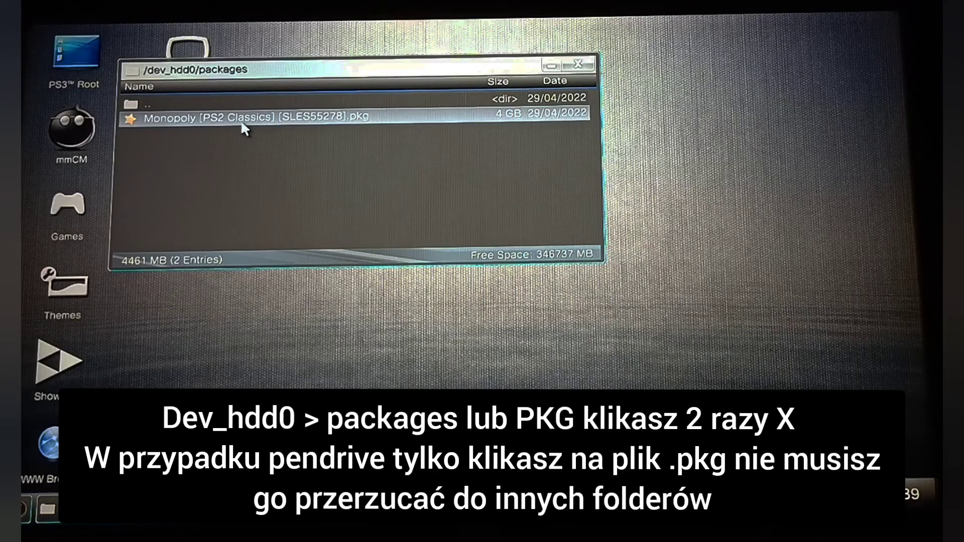
Step: Select the Monopoly PKG for installation and agree to exit to the XMB
double_click(239, 118)
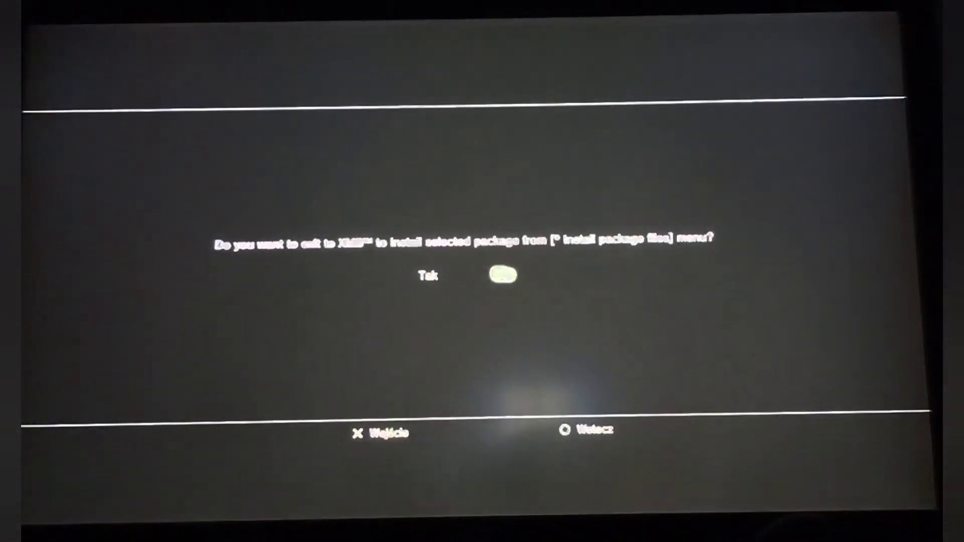
left_click(429, 275)
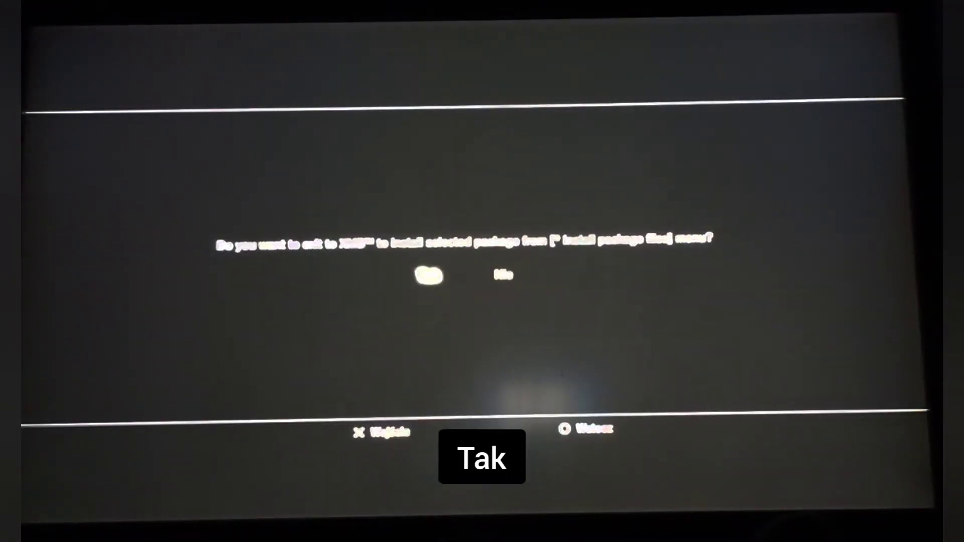
key("Return")
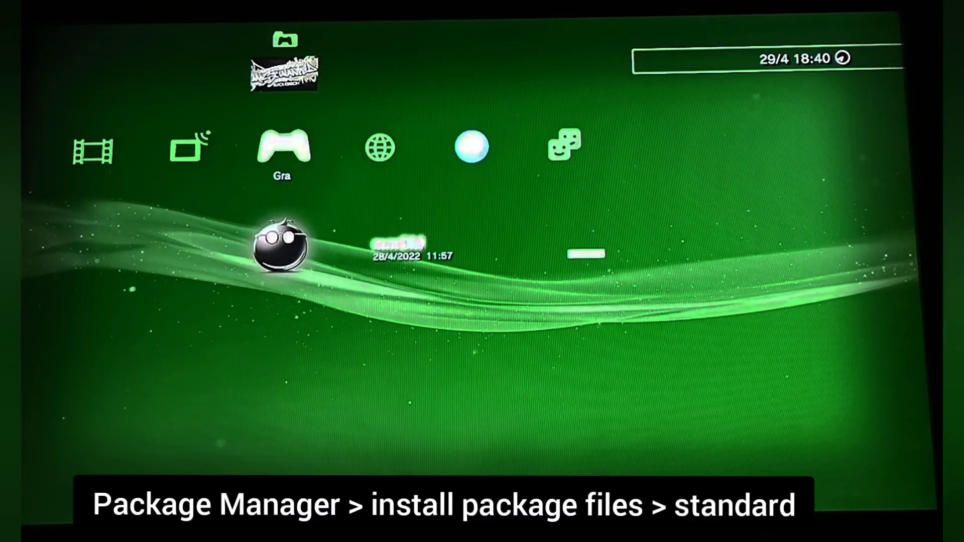
Step: Open Package Manager in the XMB game column and enter Install Package Files
key("Up")
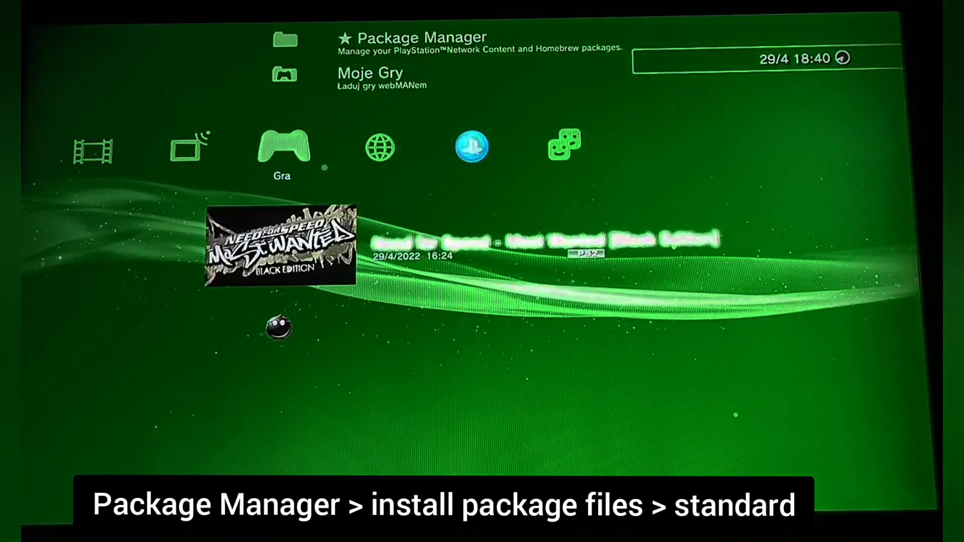
key("Up")
key("Up")
key("Return")
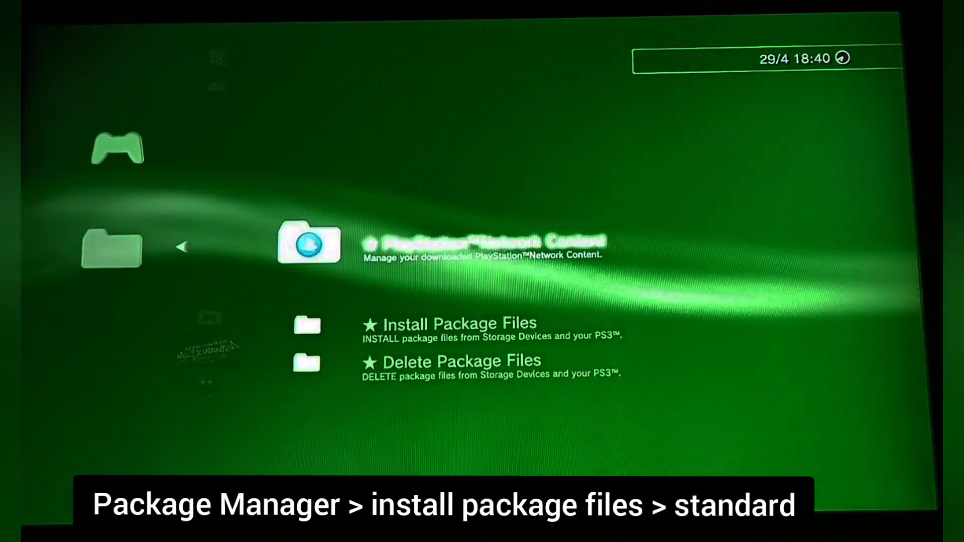
key("Down")
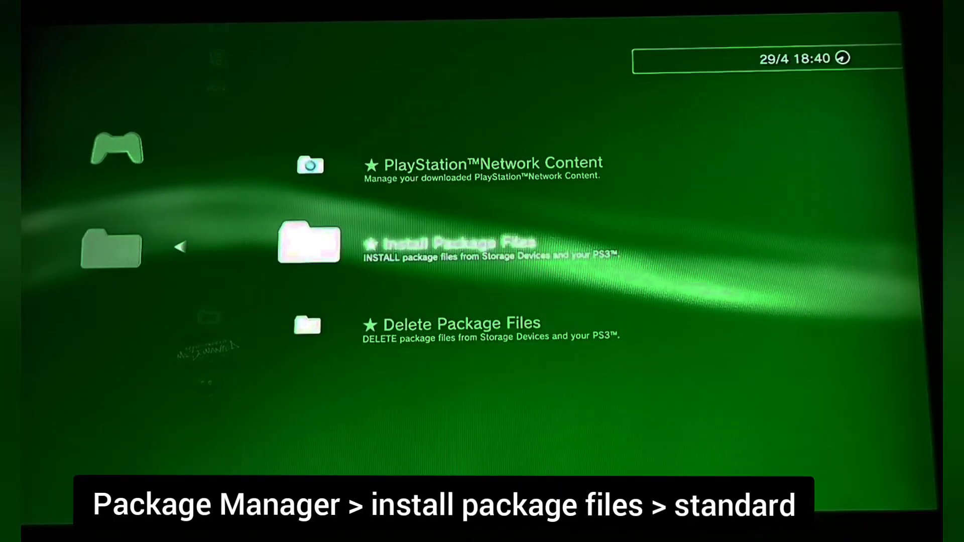
key("Return")
Step: Install the Monopoly [PS2 Classics] [SLES55278] package from the Standard source and exit the installation screen
key("Down")
key("Down")
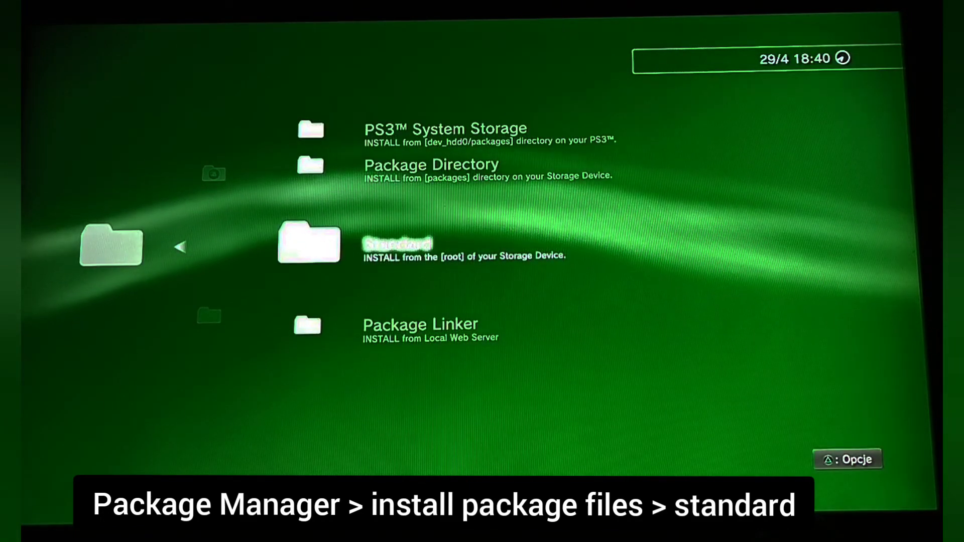
key("Up")
key("Up")
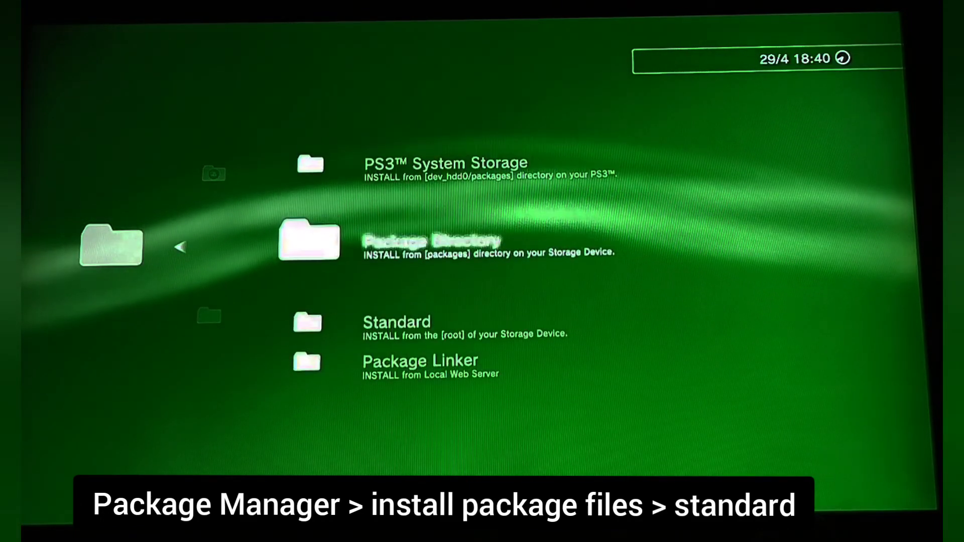
key("Down")
key("Down")
key("Return")
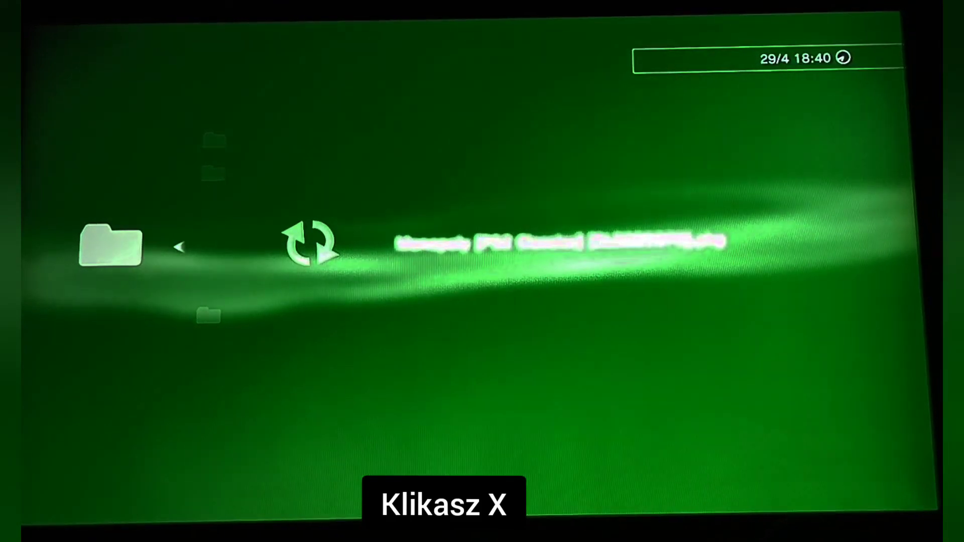
key("Return")
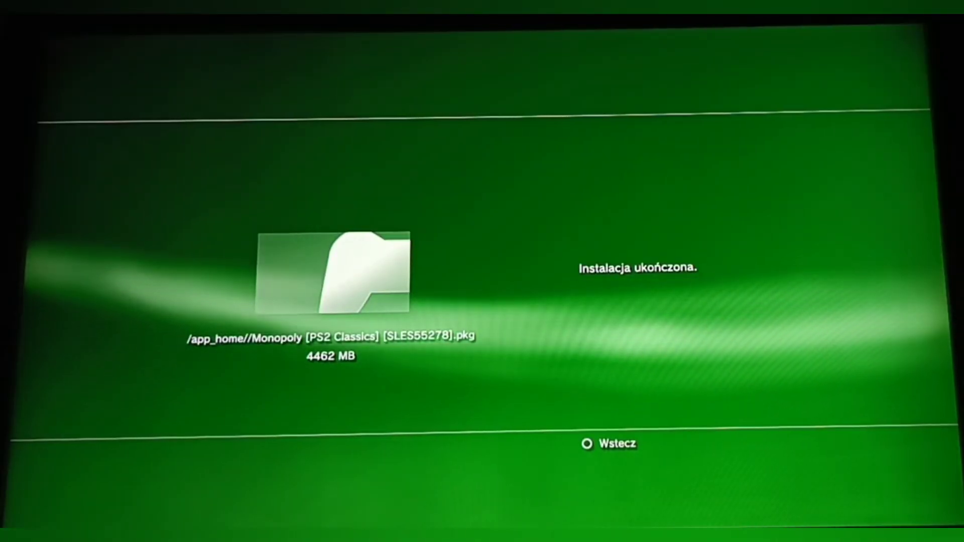
key("Escape")
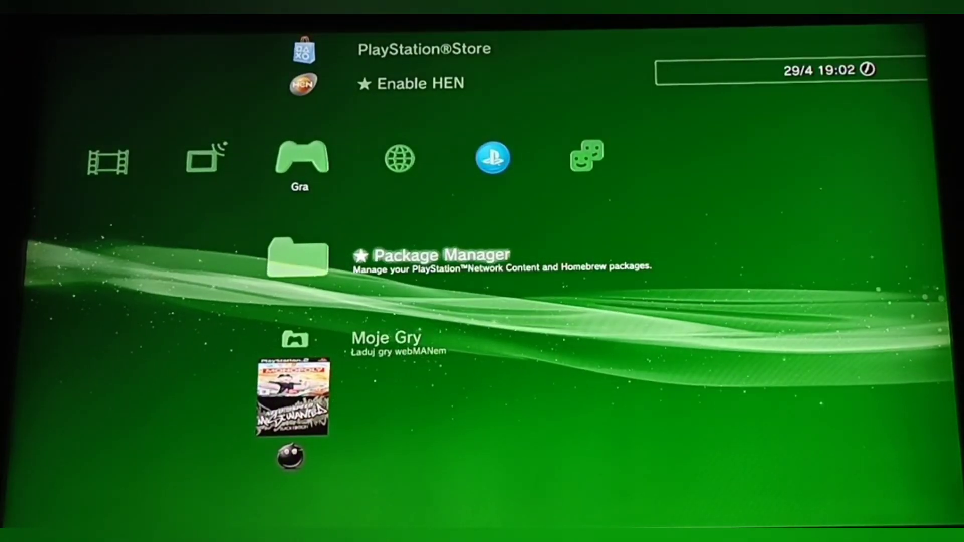
Step: Launch the installed Monopoly PS2 Classics game from the game column and accept a language on its flag screen
key("Down")
key("Down")
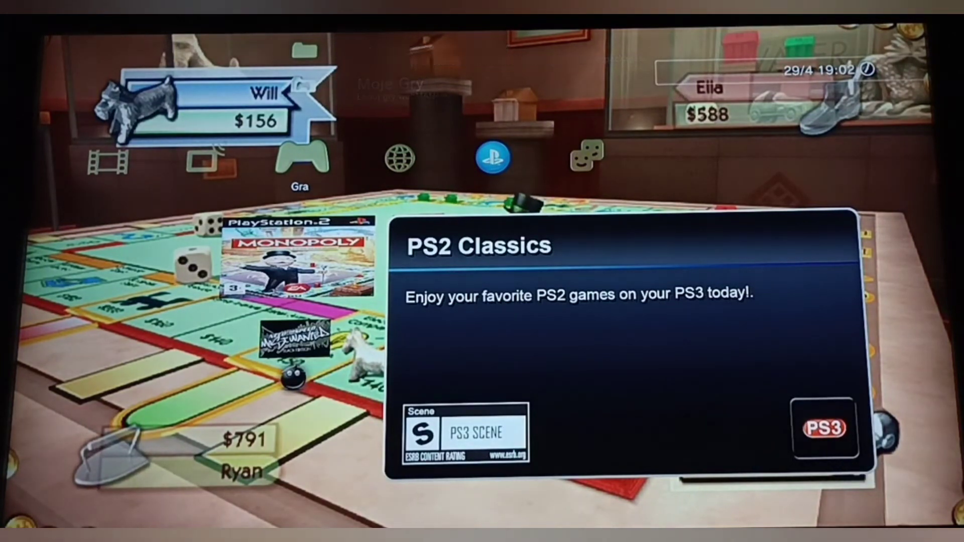
key("Escape")
key("Return")
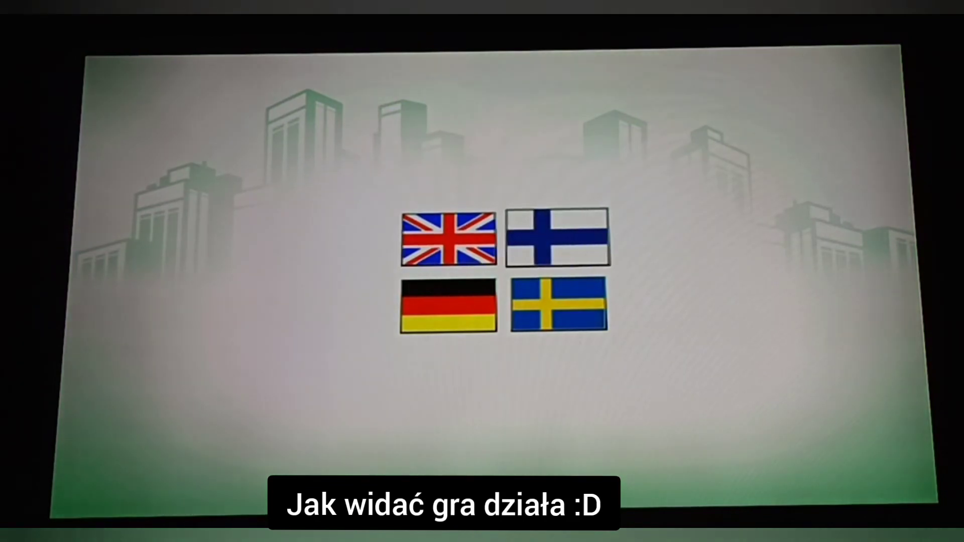
key("Return")
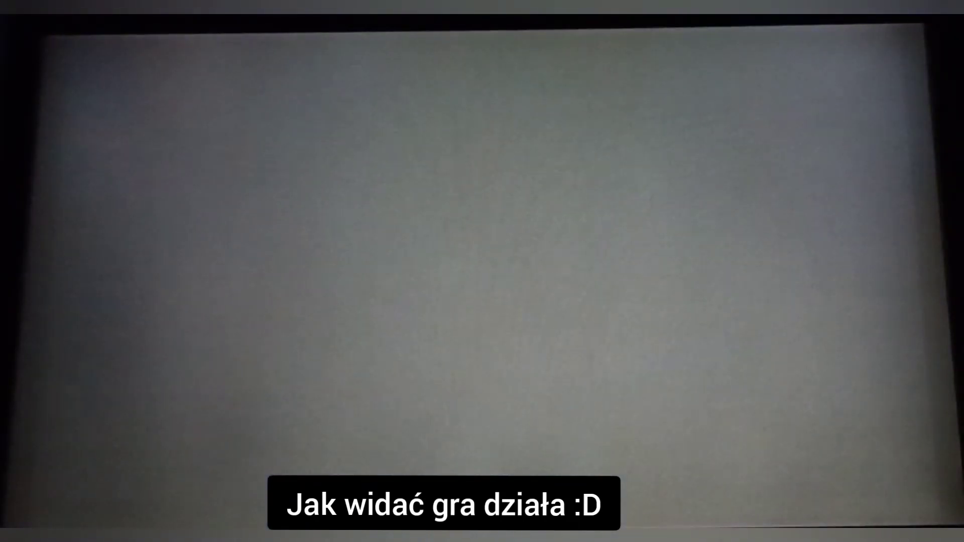